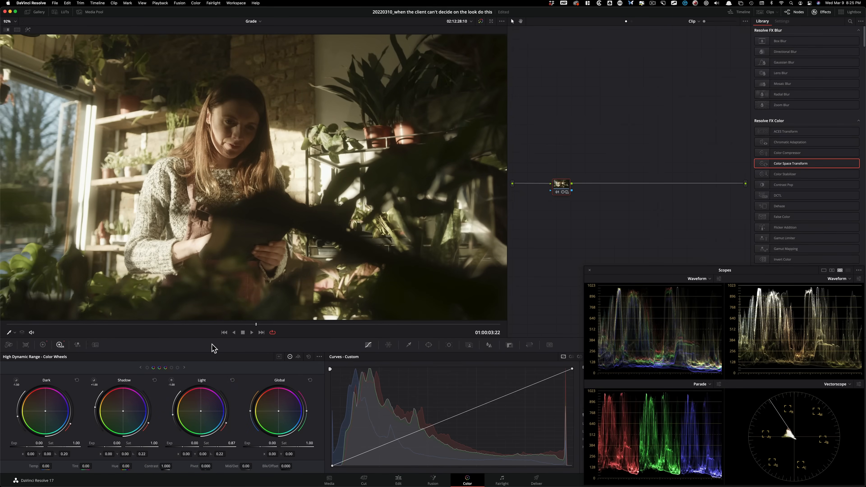
Step: Show the Primaries color wheels and examine the Printer Light Hotkeys setting and the Full Printer Light hotkey assignments
{"action": "key", "text": "alt+z"}
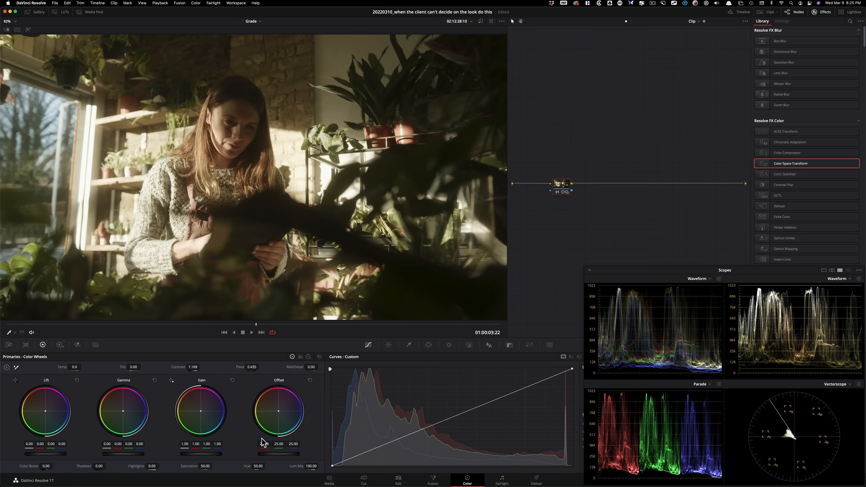
{"action": "left_click", "coordinate": [214, 3]}
{"action": "left_click", "coordinate": [214, 3]}
{"action": "left_click", "coordinate": [196, 3]}
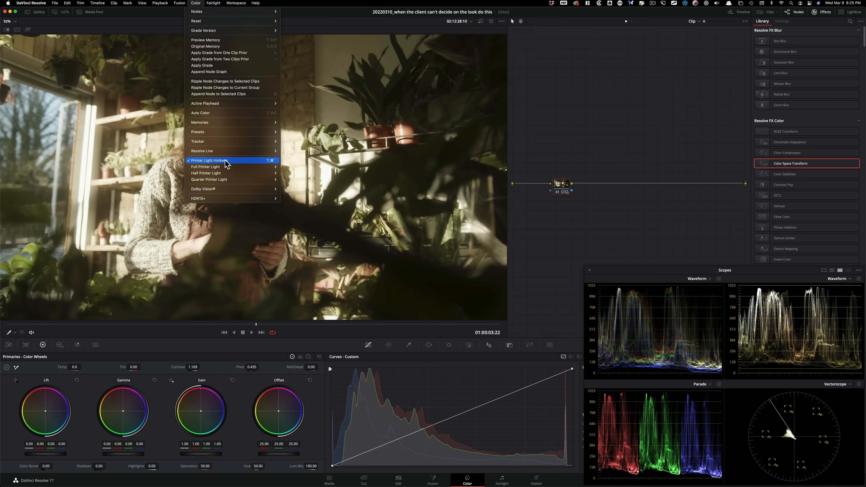
{"action": "mouse_move", "coordinate": [234, 167]}
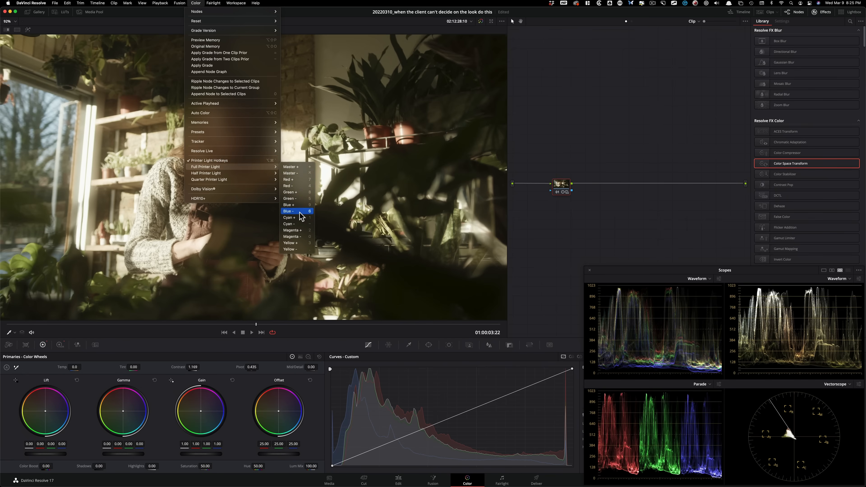
{"action": "left_click", "coordinate": [615, 116]}
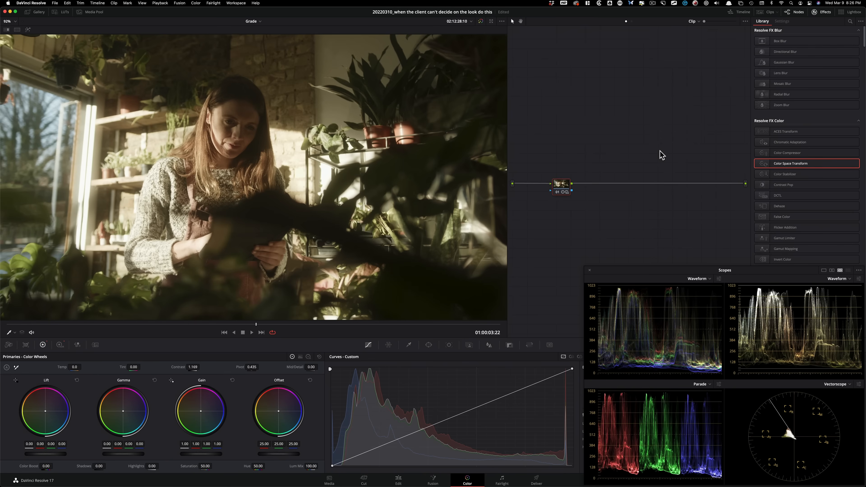
Step: Warm the shot with full printer lights, testing red and green steps and bringing the red offset to 30
{"action": "key", "text": "7"}
{"action": "key", "text": "7"}
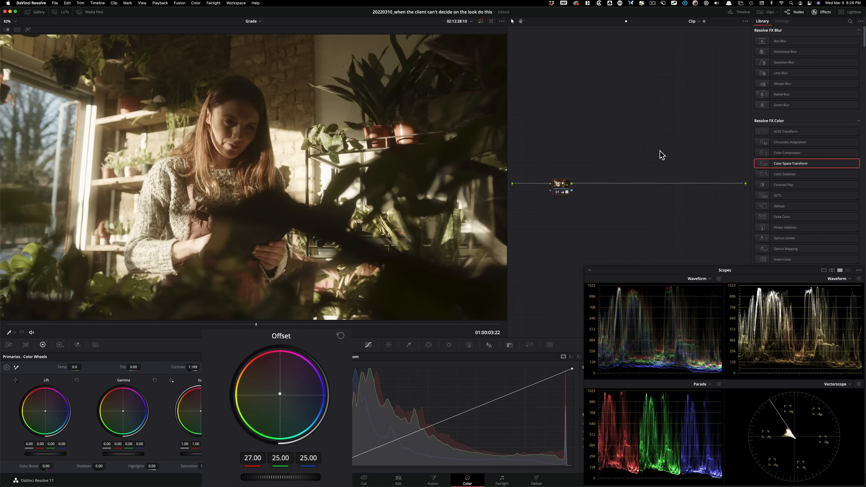
{"action": "key", "text": "8"}
{"action": "key", "text": "7"}
{"action": "key", "text": "8"}
{"action": "key", "text": "7"}
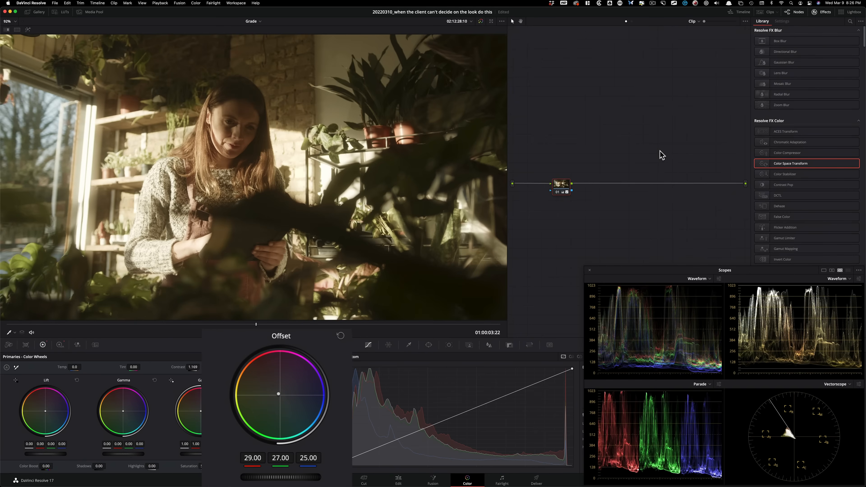
{"action": "key", "text": "8"}
{"action": "key", "text": "7"}
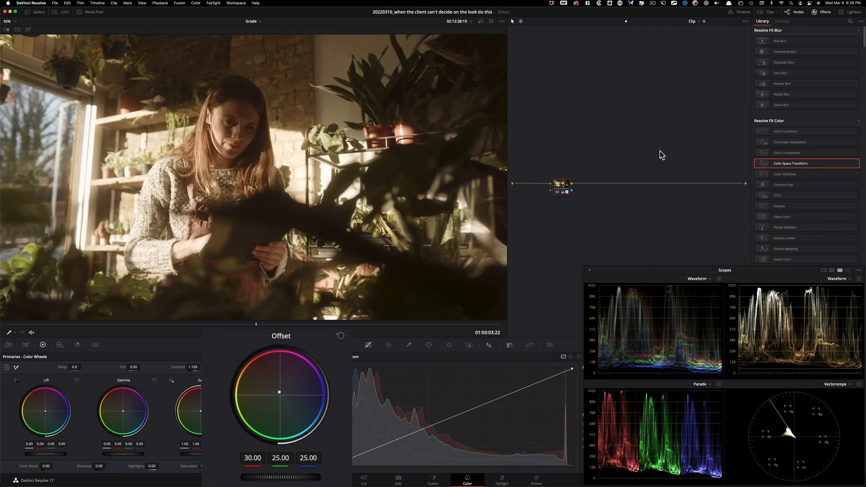
Step: Balance the warmth with full printer lights, setting the green offset to 27 and the blue offset to 26
{"action": "key", "text": "8"}
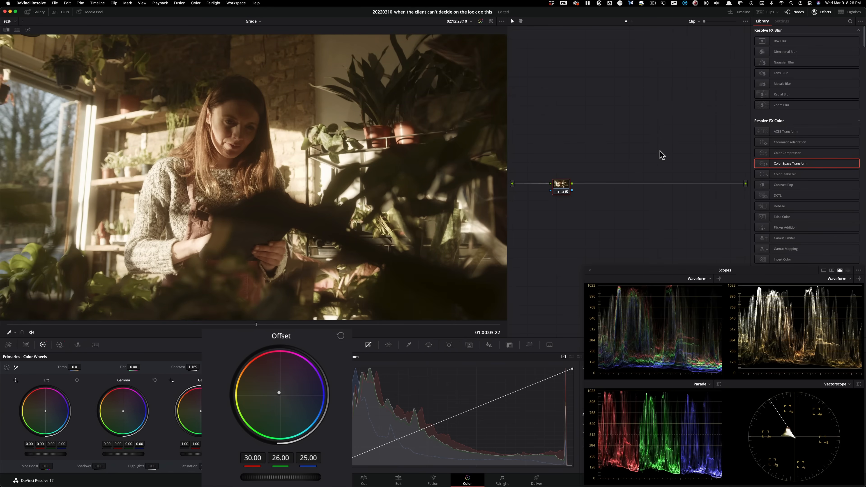
{"action": "key", "text": "8"}
{"action": "key", "text": "9"}
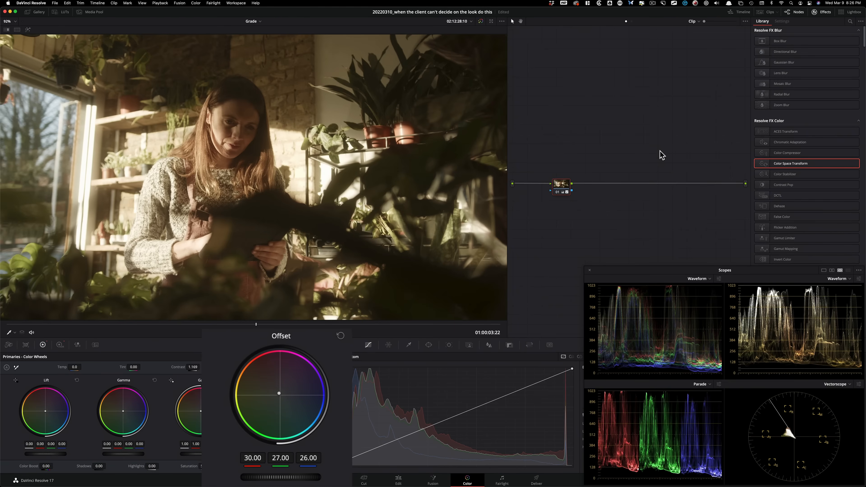
{"action": "key", "text": "8"}
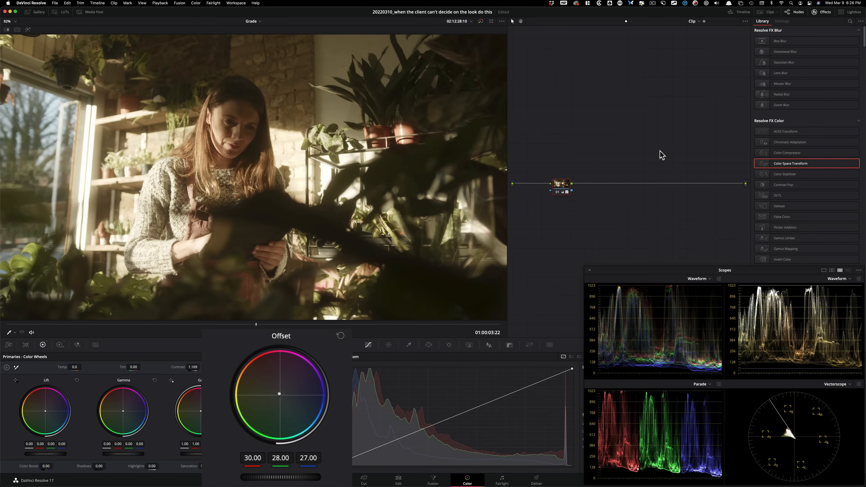
{"action": "key", "text": "9"}
{"action": "key", "text": "8"}
{"action": "key", "text": "9"}
{"action": "key", "text": "5"}
{"action": "key", "text": "6"}
{"action": "key", "text": "5"}
{"action": "key", "text": "6"}
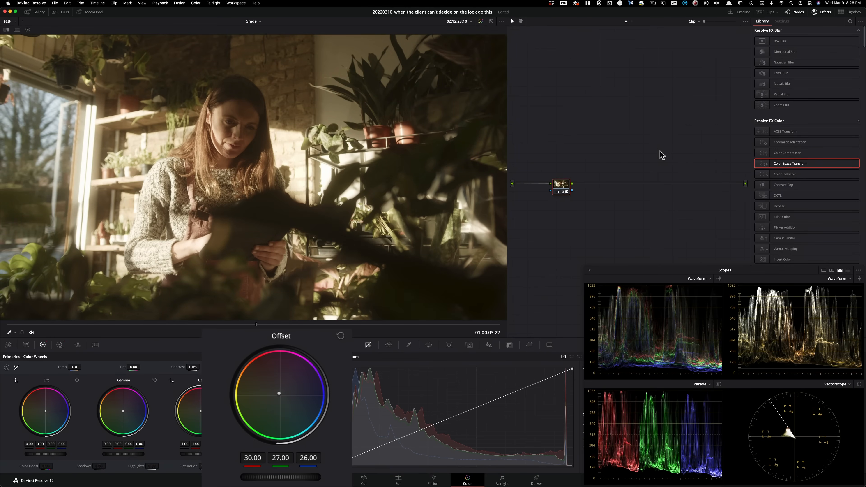
Step: Compare the shot before and after the grade by repeatedly disabling and enabling node 01
{"action": "key", "text": "super+d"}
{"action": "key", "text": "super+d"}
{"action": "key", "text": "super+d"}
{"action": "key", "text": "super+d"}
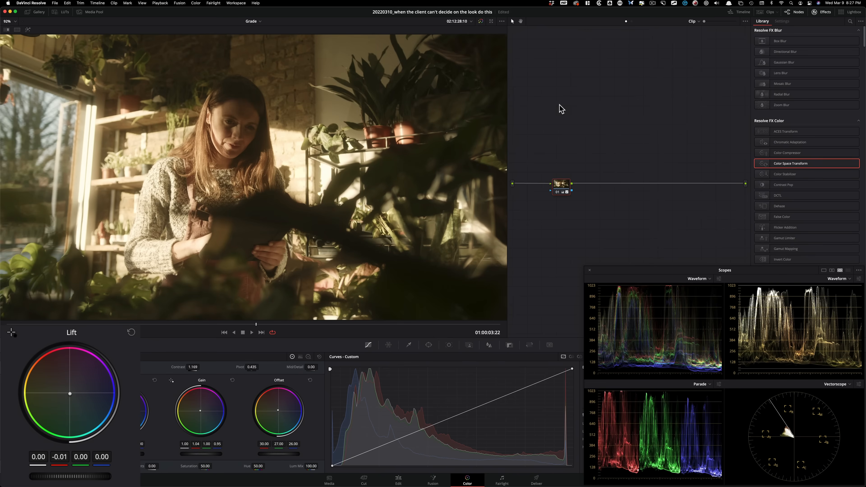
{"action": "key", "text": "super+d"}
{"action": "key", "text": "super+d"}
{"action": "key", "text": "super+d"}
{"action": "key", "text": "super+d"}
{"action": "key", "text": "super+d"}
{"action": "key", "text": "super+d"}
{"action": "key", "text": "super+d"}
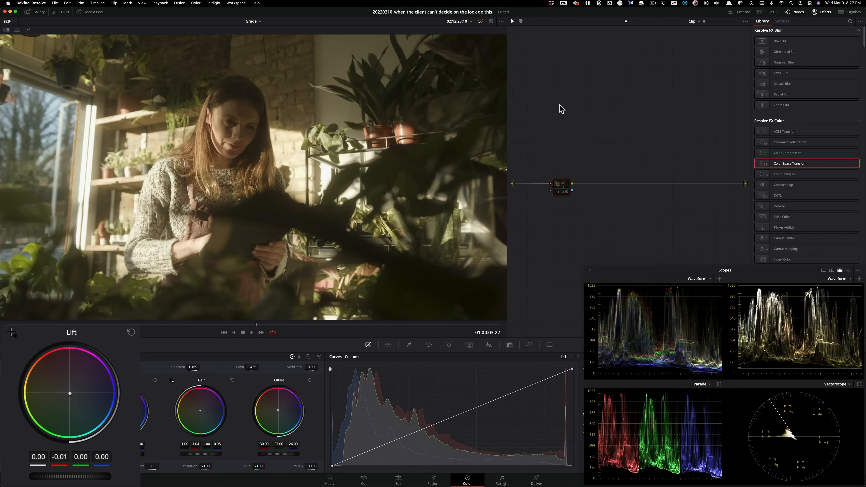
{"action": "key", "text": "super+d"}
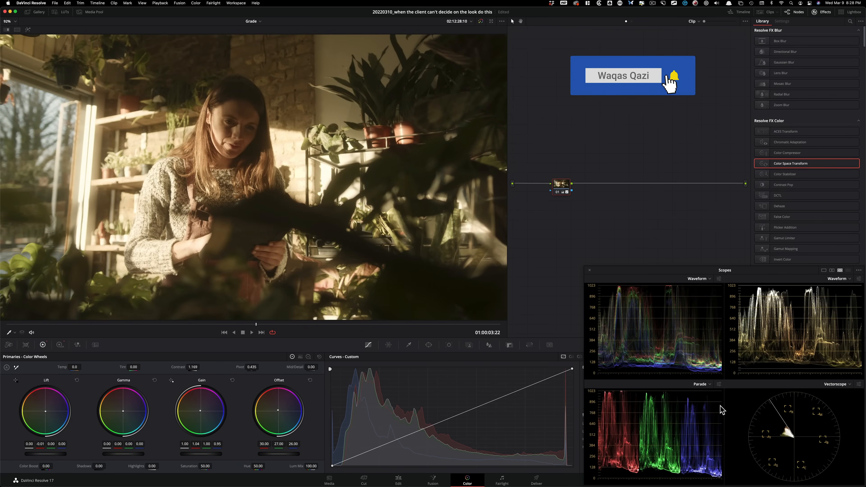
{"action": "key", "text": "super+d"}
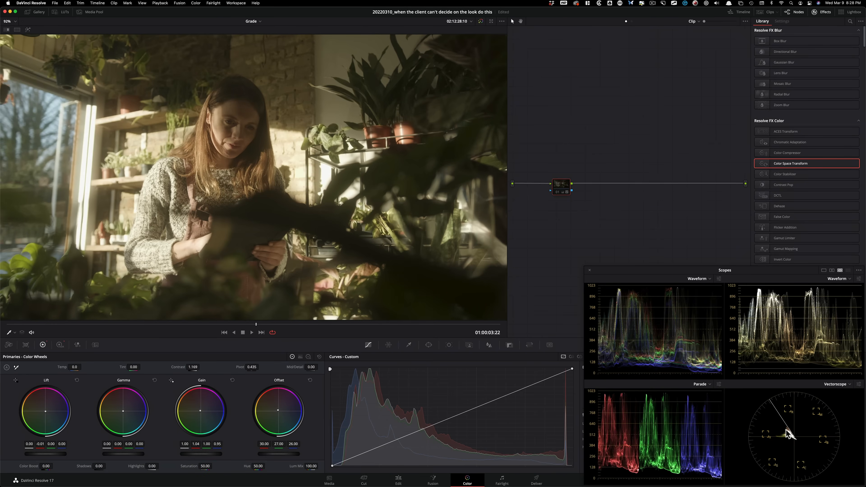
{"action": "key", "text": "super+d"}
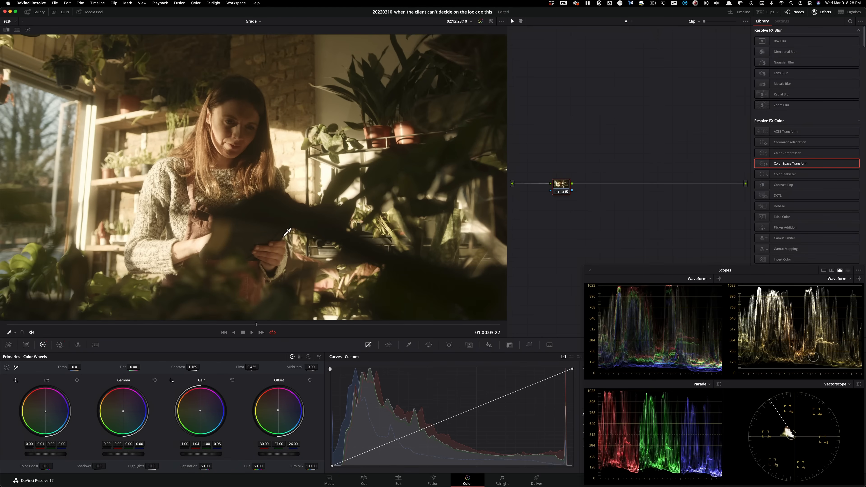
{"action": "key", "text": "super+d"}
{"action": "key", "text": "super+d"}
{"action": "key", "text": "super+d"}
{"action": "key", "text": "super+d"}
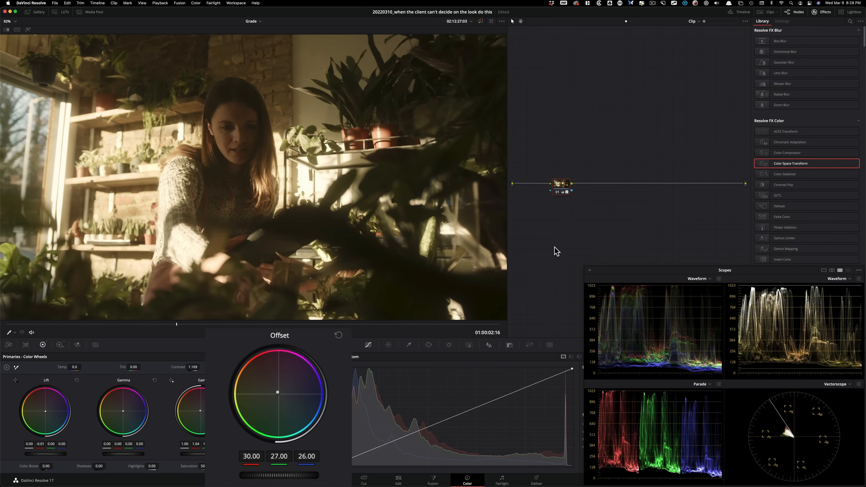
Step: Lower the green offset to 26 with printer lights, and check the change by playing the clip and toggling node 01
{"action": "key", "text": "KP_5"}
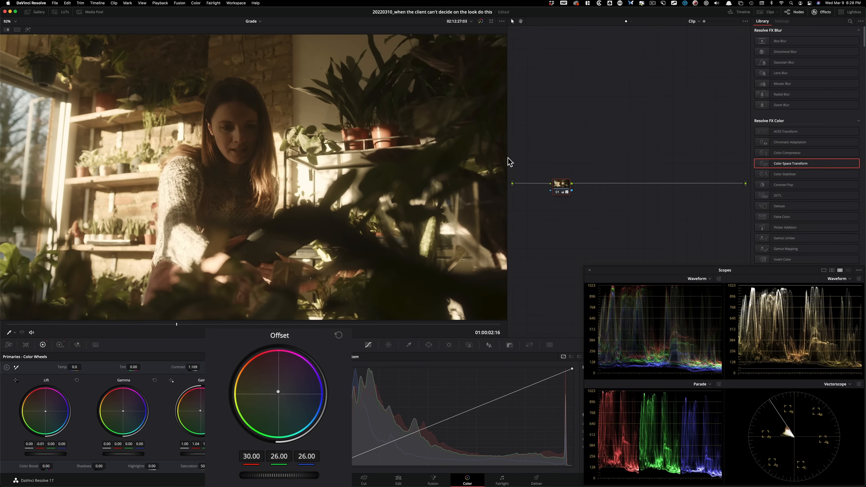
{"action": "key", "text": "j"}
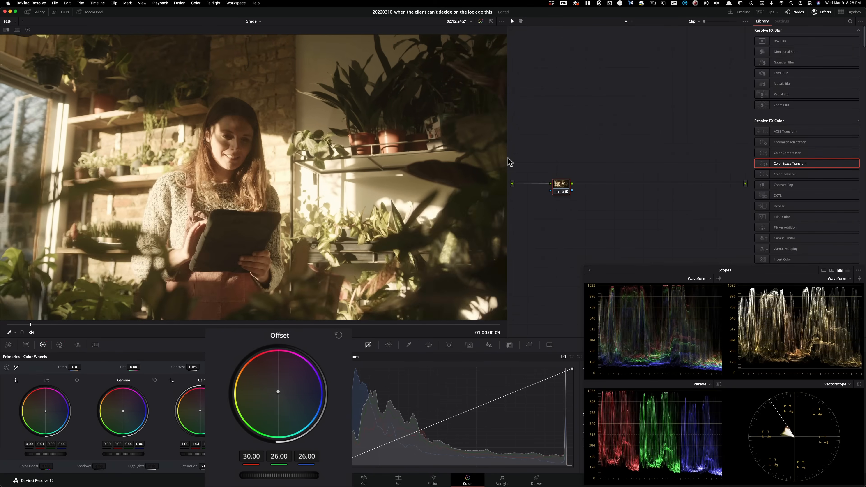
{"action": "key", "text": "super+d"}
{"action": "key", "text": "super+d"}
{"action": "key", "text": "super+d"}
{"action": "key", "text": "super+d"}
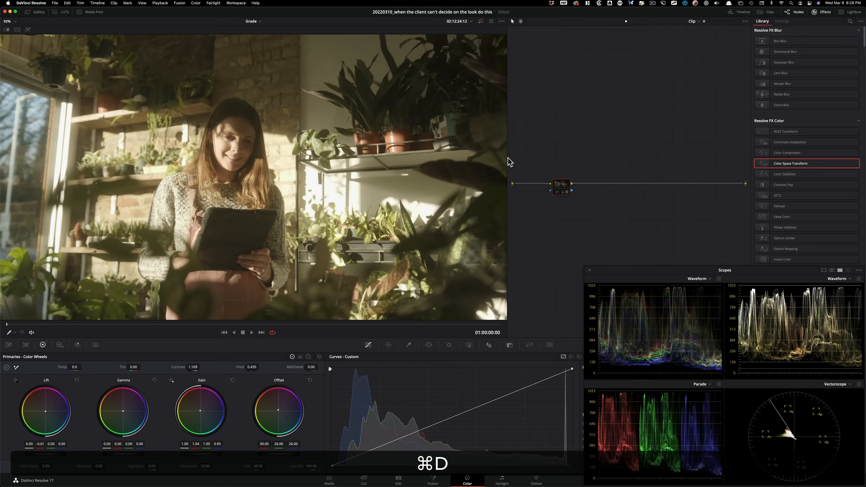
{"action": "key", "text": "space"}
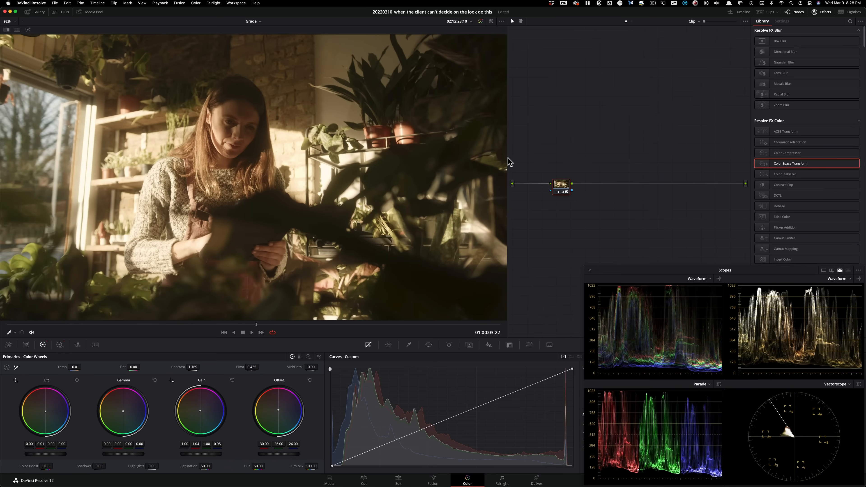
Step: Compare the frame at 01:00:03:22 with node 01 disabled and enabled, and save the project
{"action": "key", "text": "super+d"}
{"action": "key", "text": "super+d"}
{"action": "key", "text": "super+d"}
{"action": "key", "text": "super+d"}
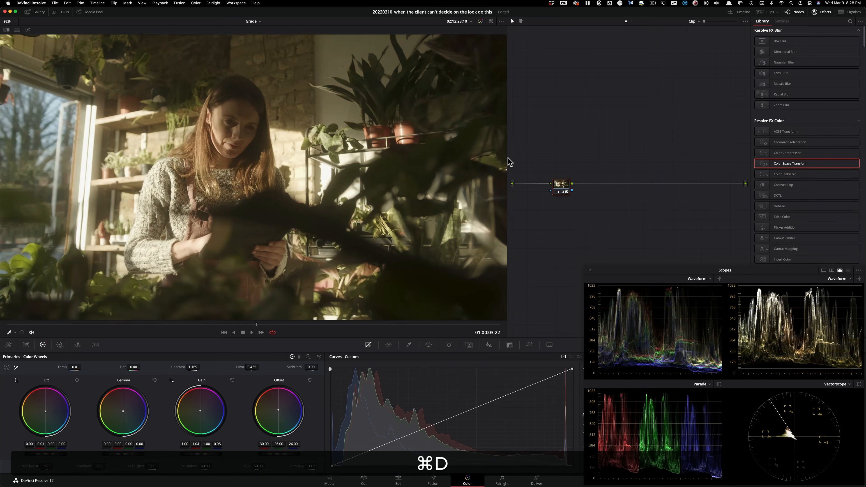
{"action": "key", "text": "super+d"}
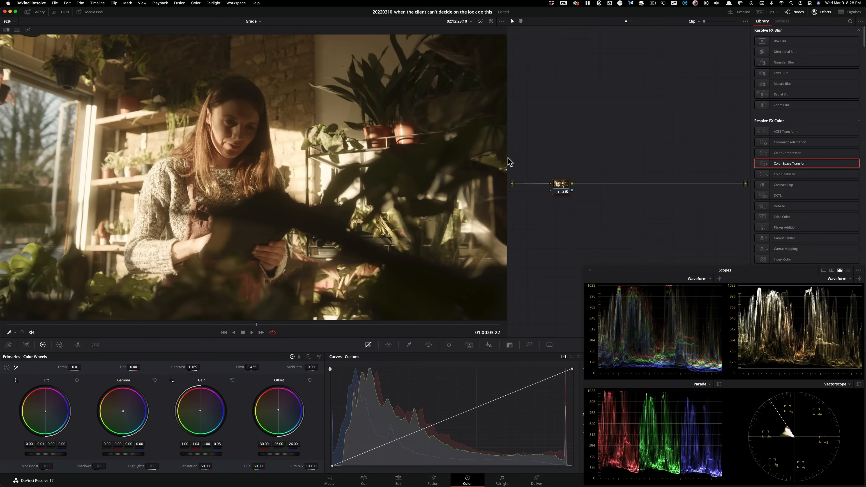
{"action": "key", "text": "super+d"}
{"action": "key", "text": "super+d"}
{"action": "key", "text": "super+d"}
{"action": "key", "text": "super+d"}
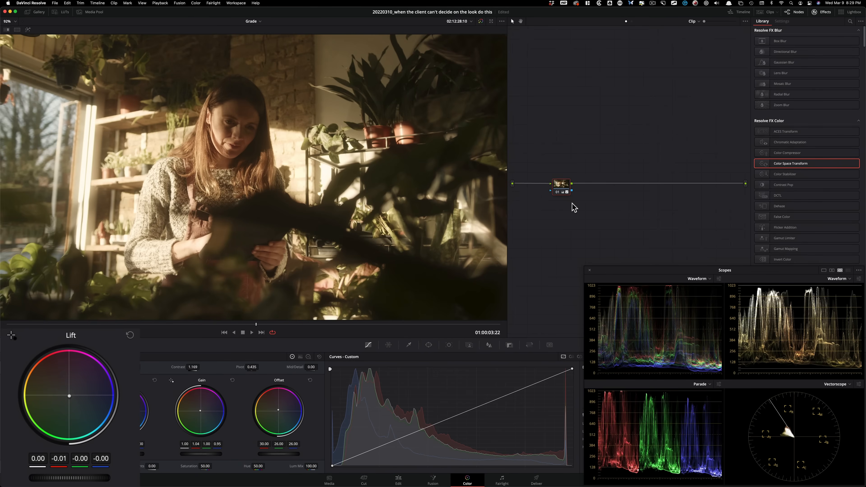
{"action": "key", "text": "super+s"}
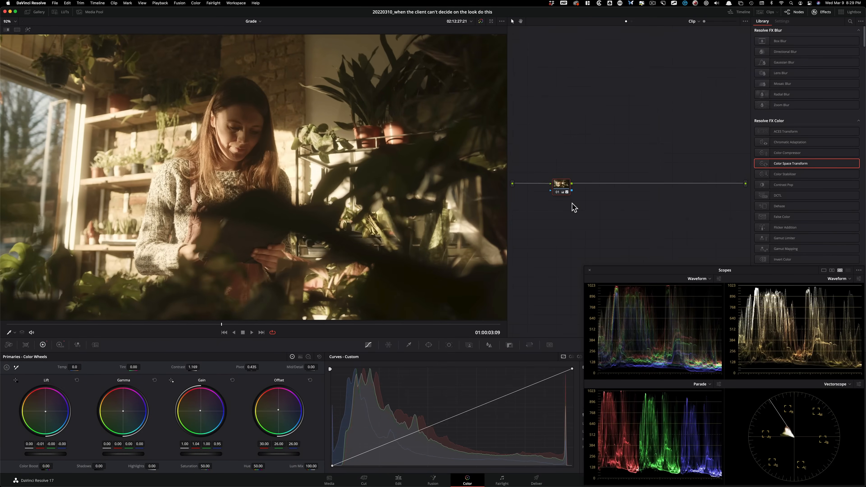
Step: Examine the grade at several frames of the clip, with node 01 switched off and on
{"action": "key", "text": "super+d"}
{"action": "key", "text": "super+d"}
{"action": "key", "text": "super+d"}
{"action": "key", "text": "super+d"}
{"action": "key", "text": "super+d"}
{"action": "key", "text": "super+d"}
{"action": "key", "text": "Right"}
{"action": "key", "text": "Right"}
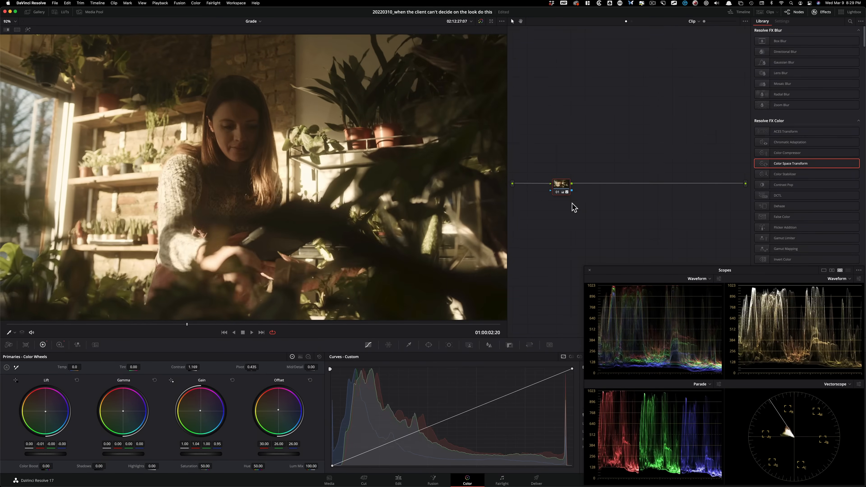
{"action": "key", "text": "Left"}
{"action": "key", "text": "Right"}
{"action": "key", "text": "Right"}
{"action": "key", "text": "Right"}
{"action": "key", "text": "Right"}
{"action": "key", "text": "Right"}
{"action": "key", "text": "Right"}
{"action": "key", "text": "Right"}
{"action": "key", "text": "Right"}
{"action": "key", "text": "Right"}
{"action": "key", "text": "Right"}
{"action": "key", "text": "Right"}
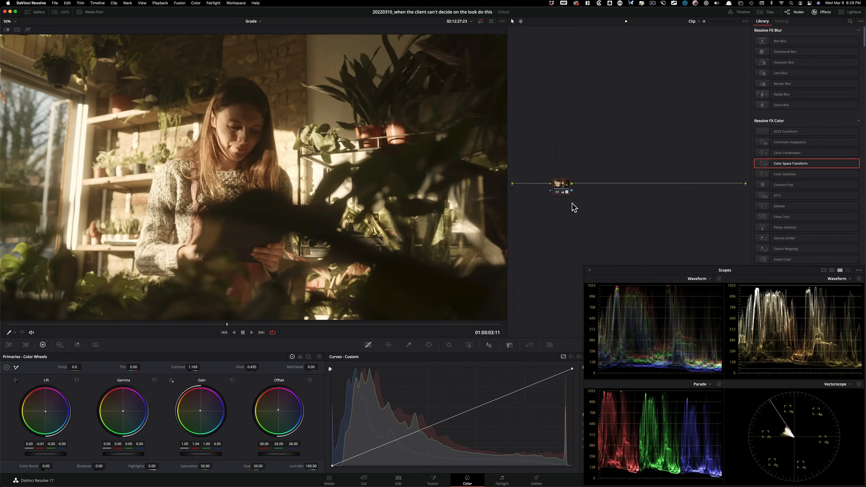
{"action": "key", "text": "Right"}
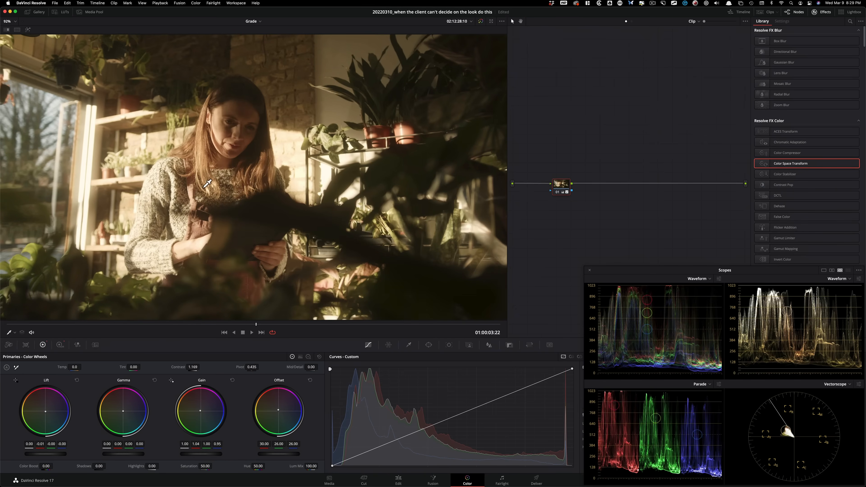
{"action": "key", "text": "super+d"}
{"action": "key", "text": "super+d"}
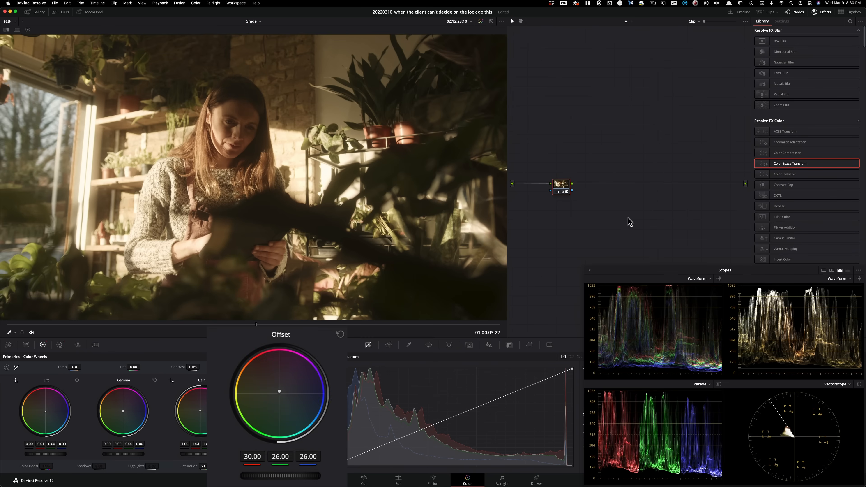
Step: Set the red offset to 31 and the green offset to 27 with printer lights, comparing against the ungraded image
{"action": "key", "text": "KP_8"}
{"action": "key", "text": "KP_8"}
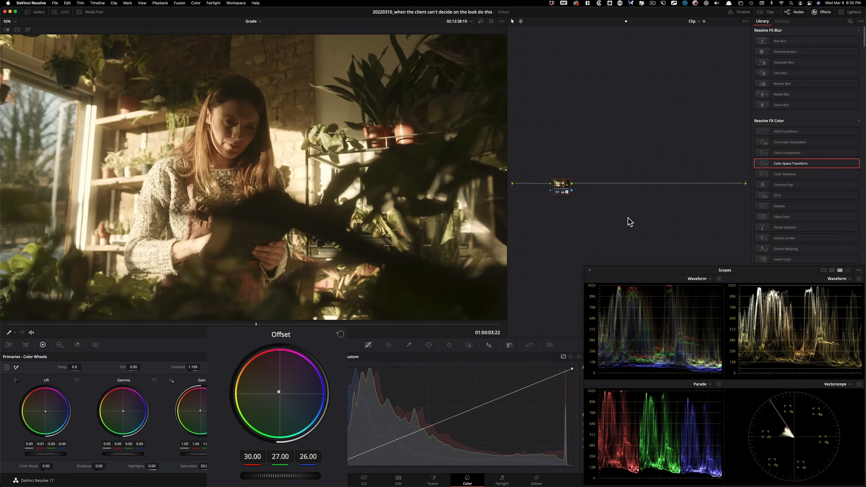
{"action": "key", "text": "KP_7"}
{"action": "key", "text": "KP_7"}
{"action": "key", "text": "KP_1"}
{"action": "key", "text": "super+d"}
{"action": "key", "text": "super+d"}
{"action": "key", "text": "super+d"}
{"action": "key", "text": "super+d"}
{"action": "key", "text": "super+d"}
Step: Replace the existing still in the Stills 1 album with a newly grabbed still of the current grade
{"action": "left_click", "coordinate": [30, 12]}
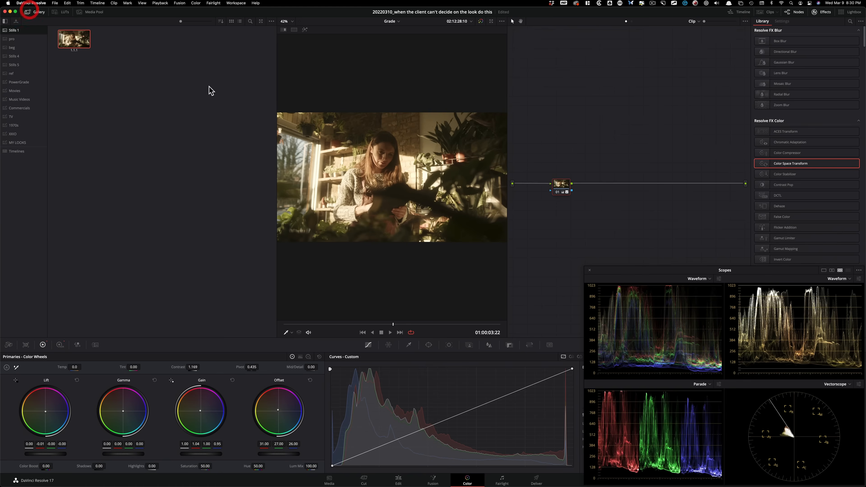
{"action": "left_click", "coordinate": [114, 60]}
{"action": "left_click", "coordinate": [81, 40]}
{"action": "key", "text": "BackSpace"}
{"action": "left_click", "coordinate": [101, 95]}
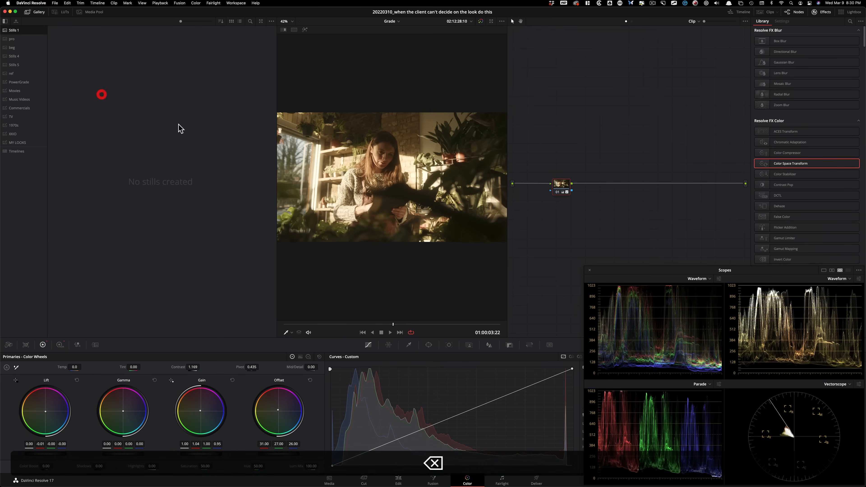
{"action": "key", "text": "super+Tab"}
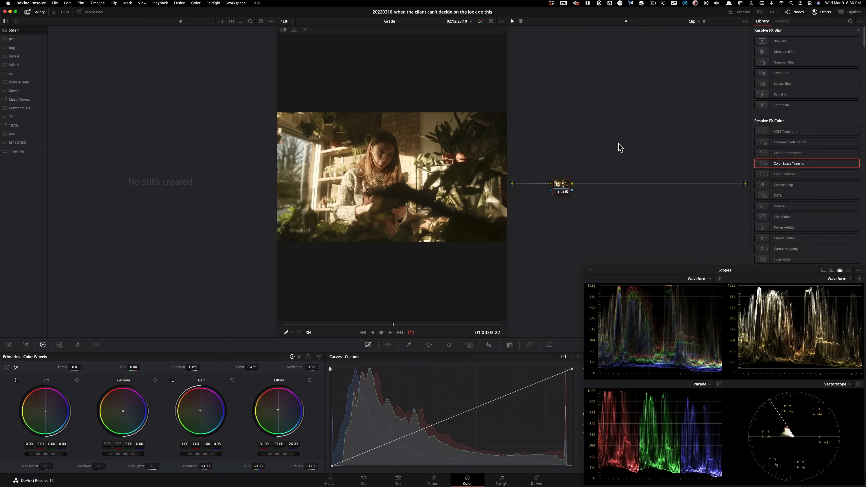
{"action": "left_click", "coordinate": [34, 13]}
Step: Recheck the grade with node 01 off and on, and add a new color grading version to the clip
{"action": "key", "text": "super+d"}
{"action": "key", "text": "super+d"}
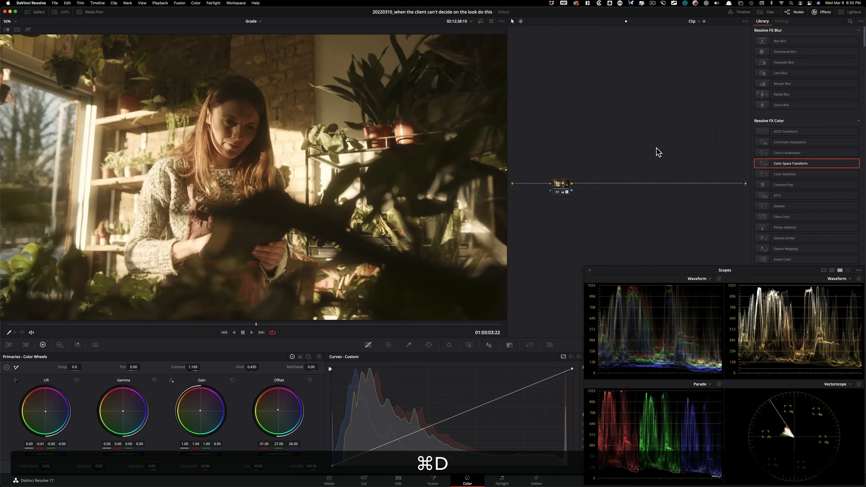
{"action": "key", "text": "ctrl+y"}
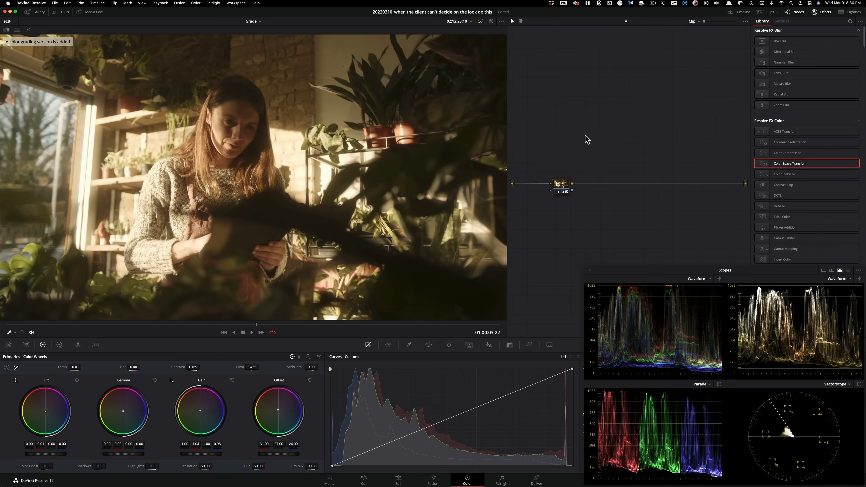
Step: Reset the new version's grade and nodes, and set contrast to 1.146 and the red and green offsets to 19 with printer lights
{"action": "right_click", "coordinate": [602, 156]}
{"action": "left_click", "coordinate": [647, 154]}
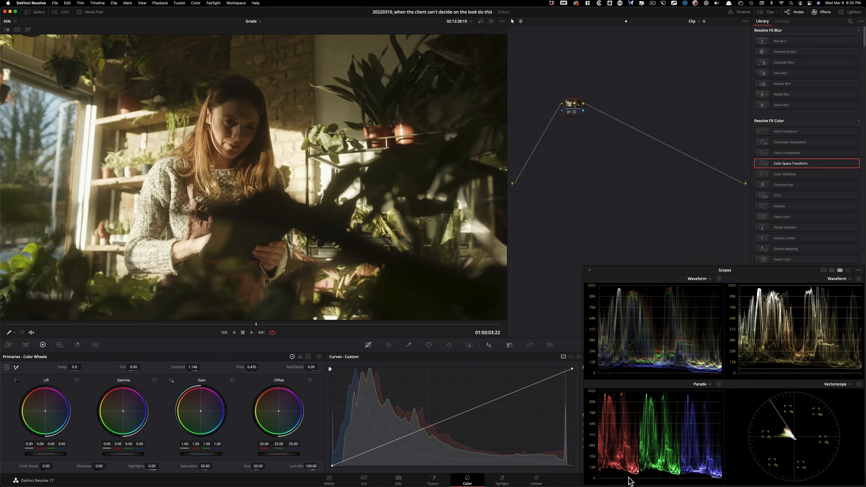
{"action": "key", "text": "KP_9"}
{"action": "key", "text": "KP_9"}
{"action": "key", "text": "KP_9"}
{"action": "key", "text": "KP_9"}
{"action": "key", "text": "KP_9"}
{"action": "key", "text": "KP_9"}
{"action": "key", "text": "KP_9"}
{"action": "key", "text": "KP_1"}
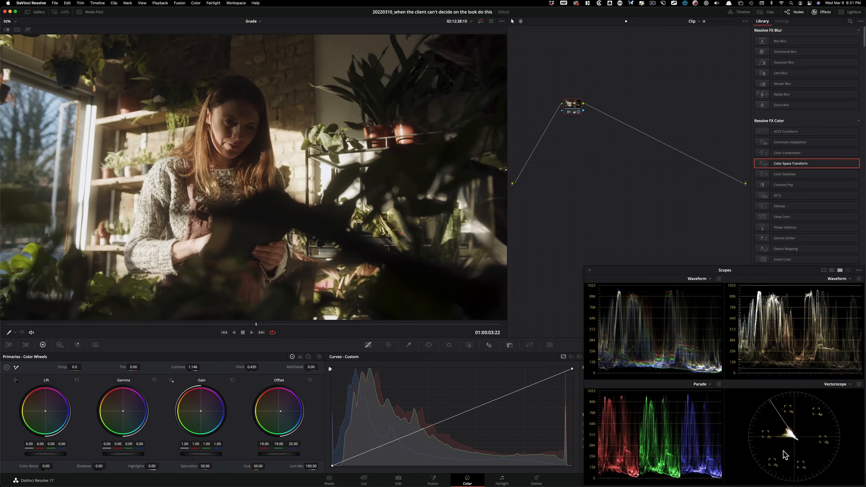
Step: Raise the saturation to 64.80, comparing the image with node 01 off and on
{"action": "key", "text": "super+d"}
{"action": "key", "text": "super+d"}
{"action": "key", "text": "super+d"}
{"action": "key", "text": "super+d"}
{"action": "key", "text": "super+d"}
{"action": "key", "text": "super+d"}
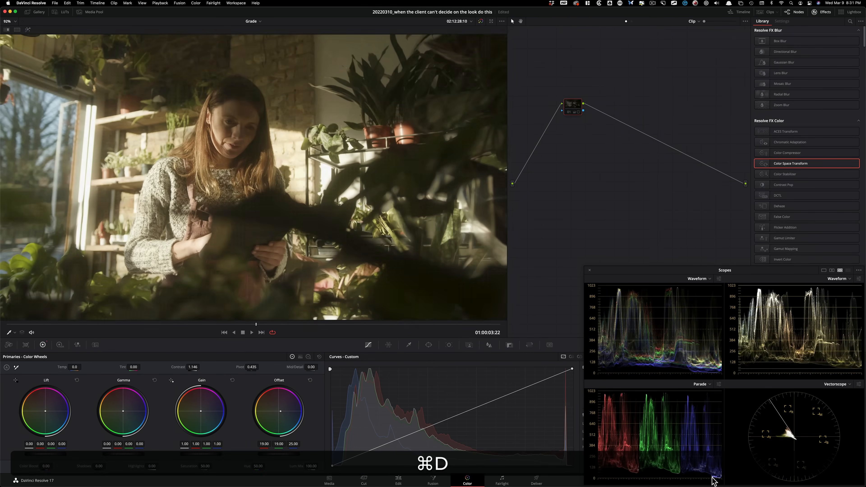
{"action": "key", "text": "super+d"}
{"action": "key", "text": "super+d"}
{"action": "key", "text": "super+d"}
{"action": "key", "text": "super+d"}
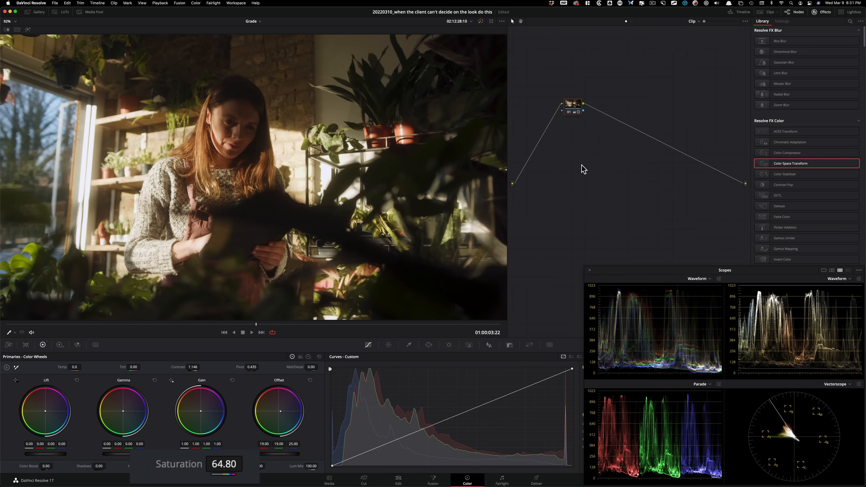
{"action": "key", "text": "super+d"}
{"action": "key", "text": "super+d"}
{"action": "key", "text": "super+d"}
{"action": "key", "text": "super+d"}
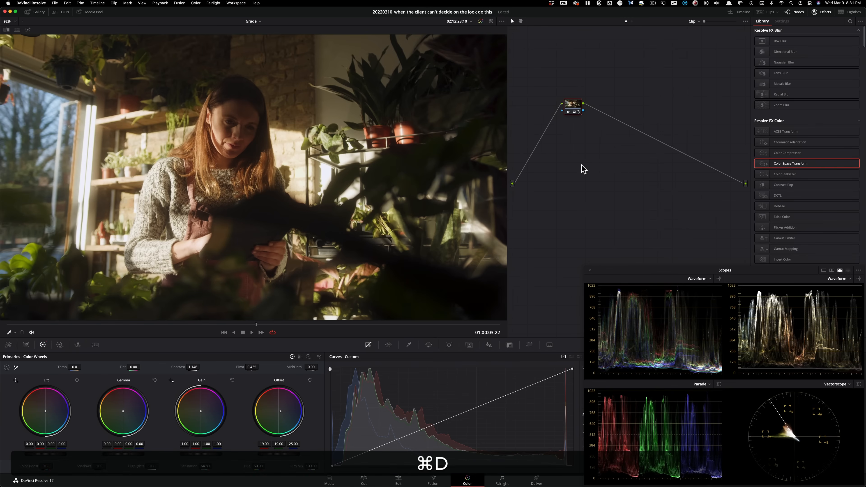
Step: Examine the woman's face up close, and compare the whole frame with node 01 off and on
{"action": "scroll", "coordinate": [300, 184], "scroll_direction": "up", "scroll_amount": 5}
{"action": "left_click_drag", "start_coordinate": [300, 184], "coordinate": [454, 294]}
{"action": "scroll", "coordinate": [455, 294], "scroll_direction": "up", "scroll_amount": 6}
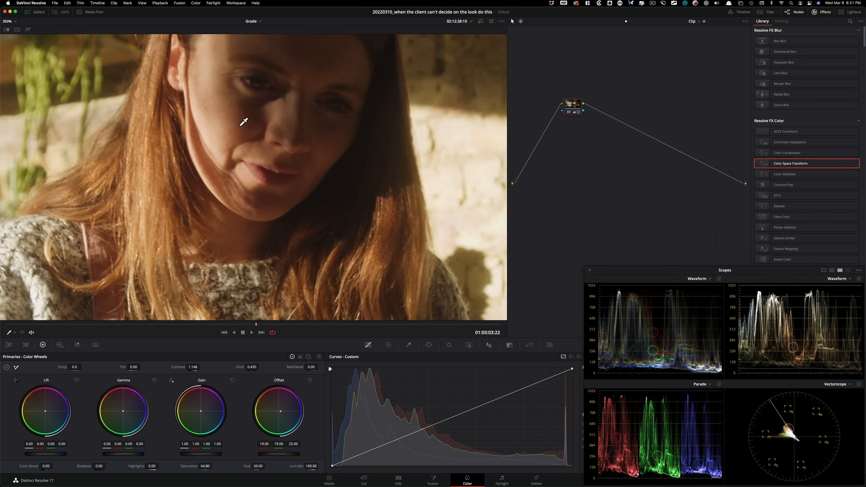
{"action": "key", "text": "3"}
{"action": "key", "text": "super+d"}
{"action": "key", "text": "super+d"}
{"action": "key", "text": "super+d"}
{"action": "key", "text": "super+d"}
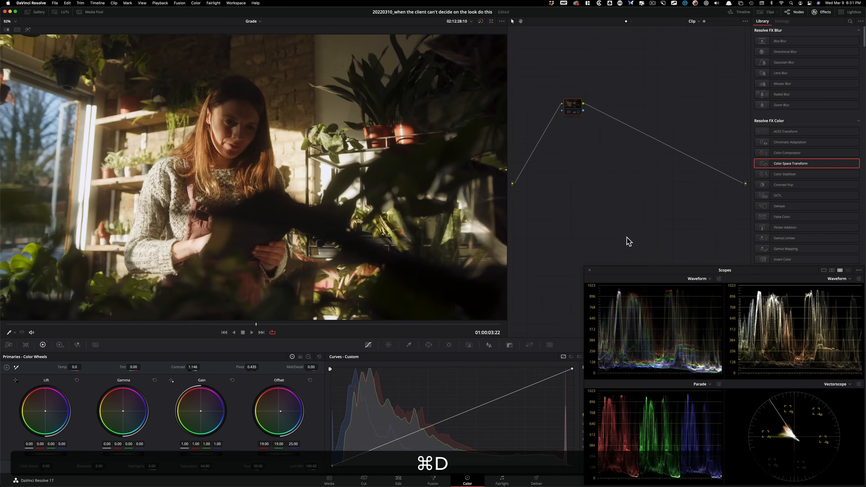
{"action": "key", "text": "super+d"}
{"action": "key", "text": "super+d"}
{"action": "key", "text": "super+d"}
{"action": "key", "text": "super+d"}
{"action": "key", "text": "super+d"}
{"action": "key", "text": "super+d"}
{"action": "key", "text": "super+d"}
{"action": "key", "text": "super+d"}
Step: Check the new look at other frames of the clip, and compare it with node 01 off and on
{"action": "left_click_drag", "start_coordinate": [102, 324], "coordinate": [261, 322]}
{"action": "key", "text": "Left"}
{"action": "key", "text": "Left"}
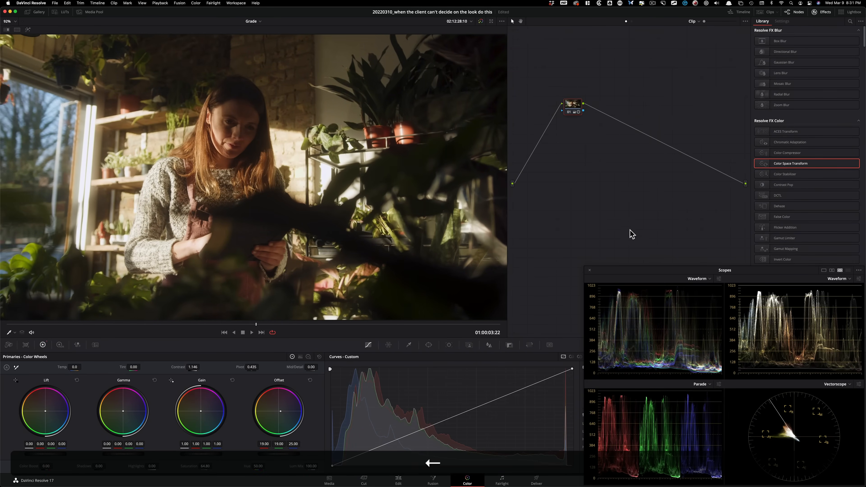
{"action": "key", "text": "super+d"}
{"action": "key", "text": "super+d"}
{"action": "key", "text": "super+d"}
{"action": "key", "text": "super+d"}
Step: Cycle through the clip's grading versions to compare the warm look, Version 2 and Version 3
{"action": "key", "text": "super+b"}
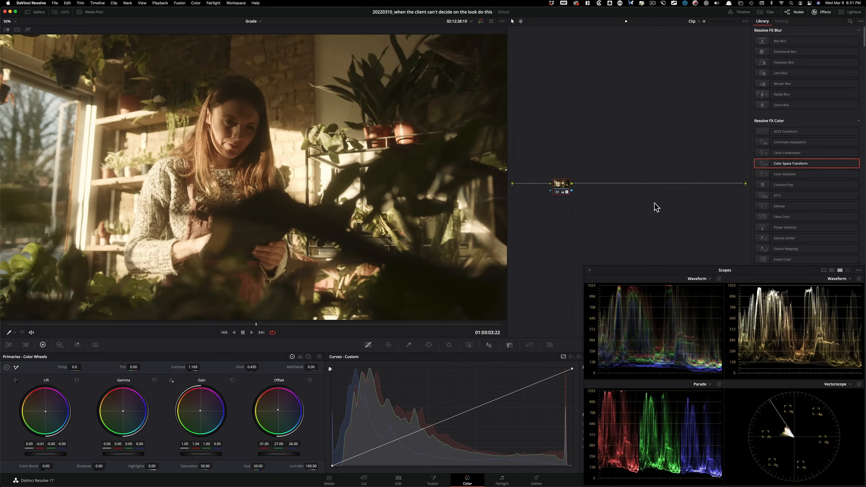
{"action": "key", "text": "super+b"}
{"action": "key", "text": "super+n"}
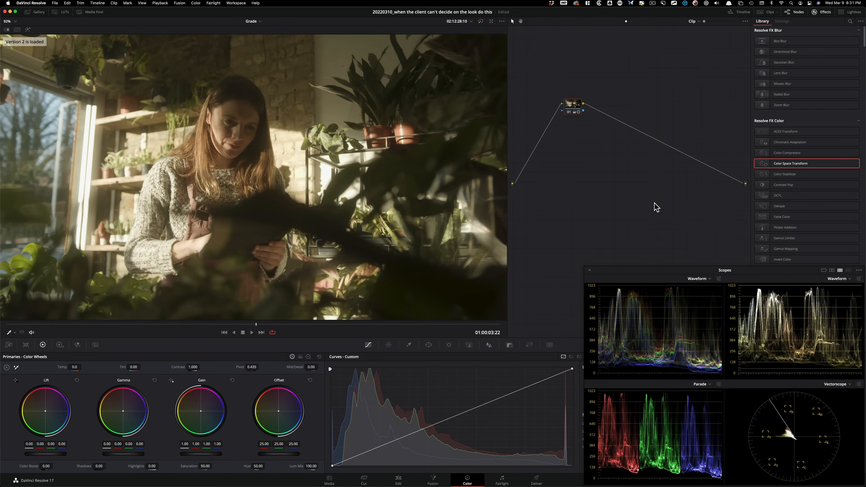
{"action": "key", "text": "super+b"}
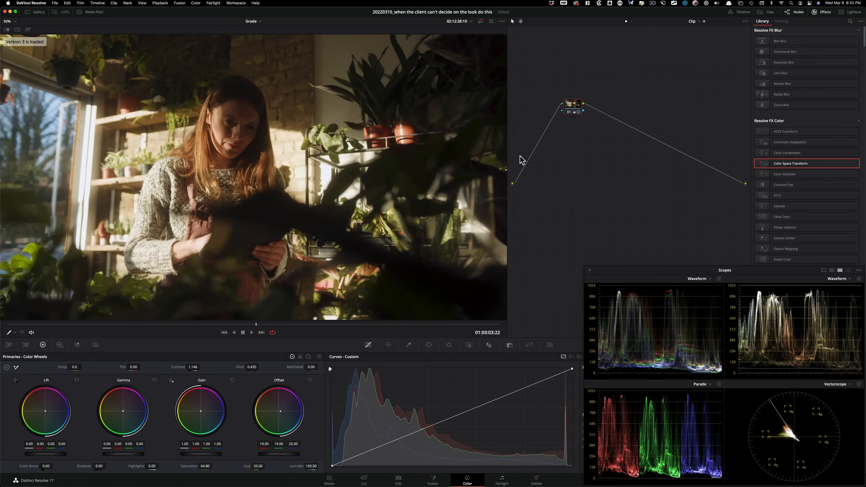
Step: Delete Version 2 from the clip's local versions, and check the remaining Versions 1 and 3
{"action": "left_click", "coordinate": [761, 12]}
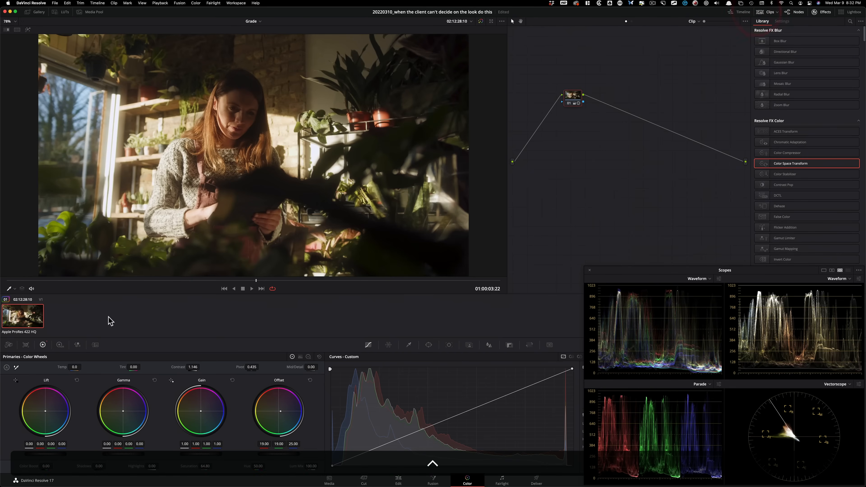
{"action": "right_click", "coordinate": [17, 319]}
{"action": "left_click", "coordinate": [170, 324]}
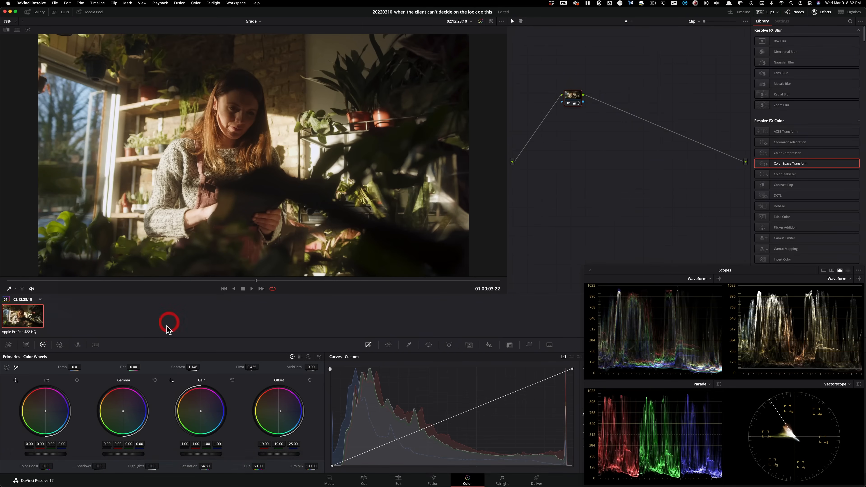
{"action": "key", "text": "super+b"}
{"action": "key", "text": "super+n"}
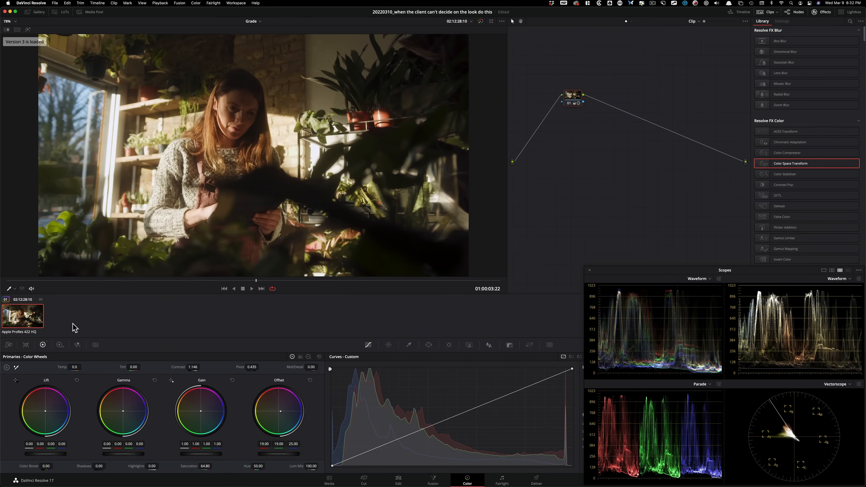
{"action": "right_click", "coordinate": [31, 319]}
{"action": "mouse_move", "coordinate": [76, 110]}
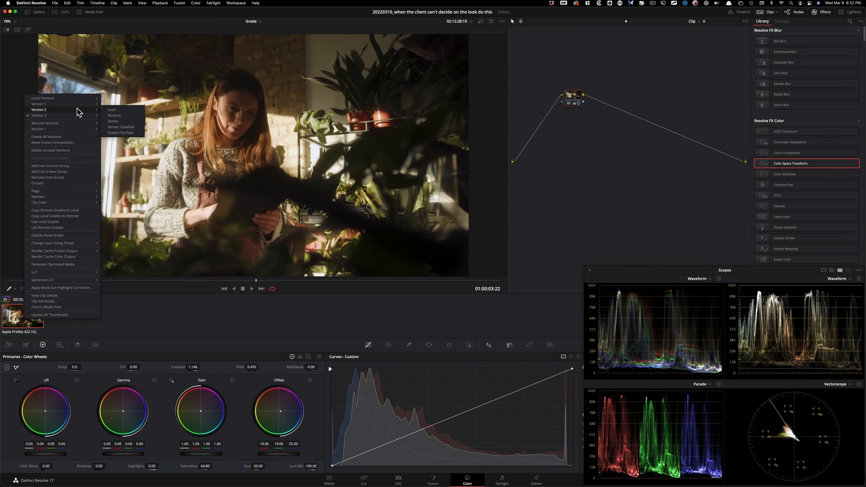
{"action": "left_click", "coordinate": [130, 120]}
{"action": "left_click", "coordinate": [480, 259]}
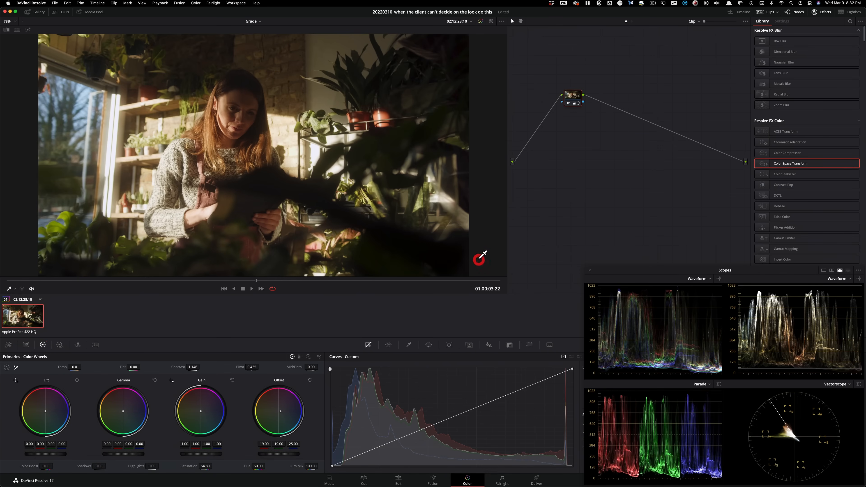
{"action": "key", "text": "super+b"}
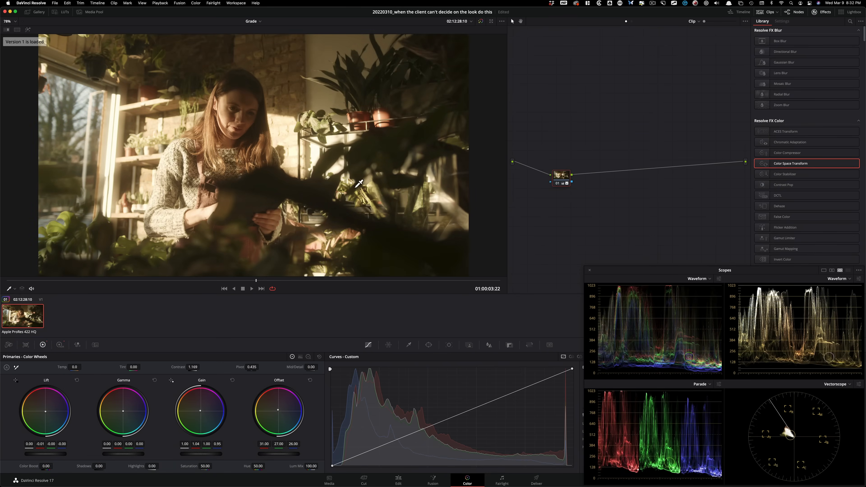
{"action": "key", "text": "super+n"}
{"action": "left_click", "coordinate": [767, 12]}
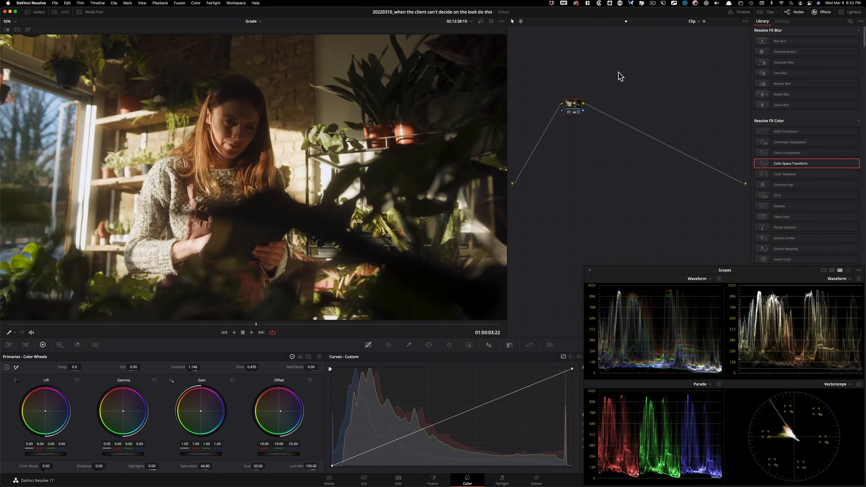
Step: Show the clip's grading versions side by side in a split screen, using the Version mode without the original
{"action": "key", "text": "alt+super+w"}
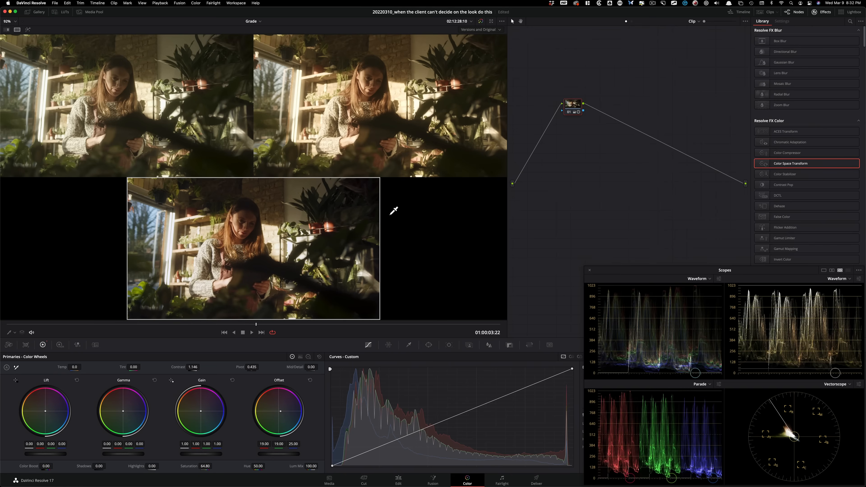
{"action": "right_click", "coordinate": [268, 222]}
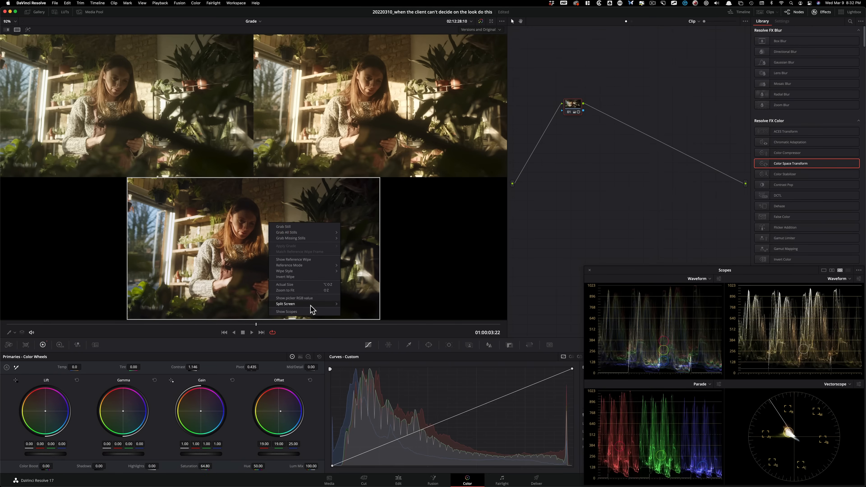
{"action": "mouse_move", "coordinate": [307, 304]}
{"action": "left_click", "coordinate": [361, 375]}
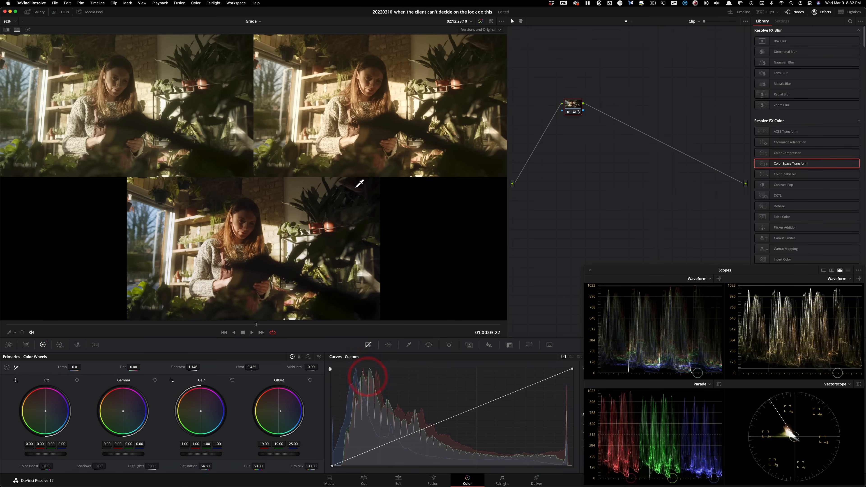
{"action": "left_click", "coordinate": [500, 30]}
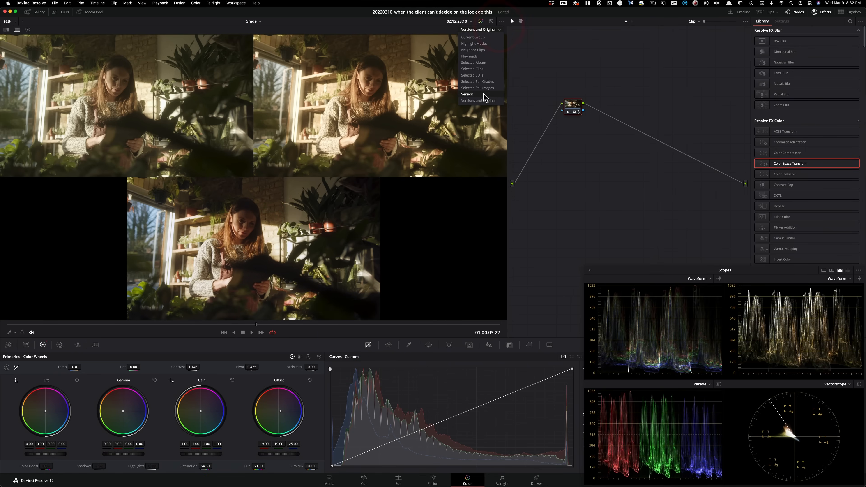
{"action": "left_click", "coordinate": [477, 95]}
Step: Enlarge the viewer for the version comparison, closing the floating scopes and hiding the effects library
{"action": "key", "text": "shift+f"}
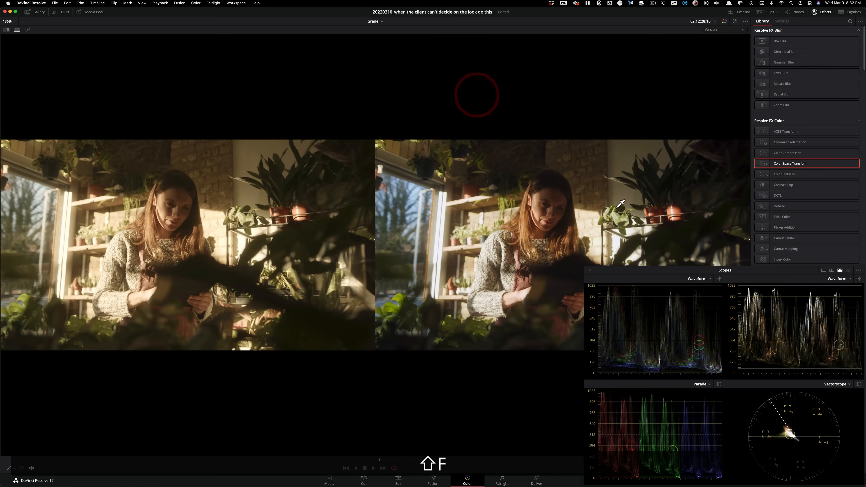
{"action": "left_click", "coordinate": [589, 272]}
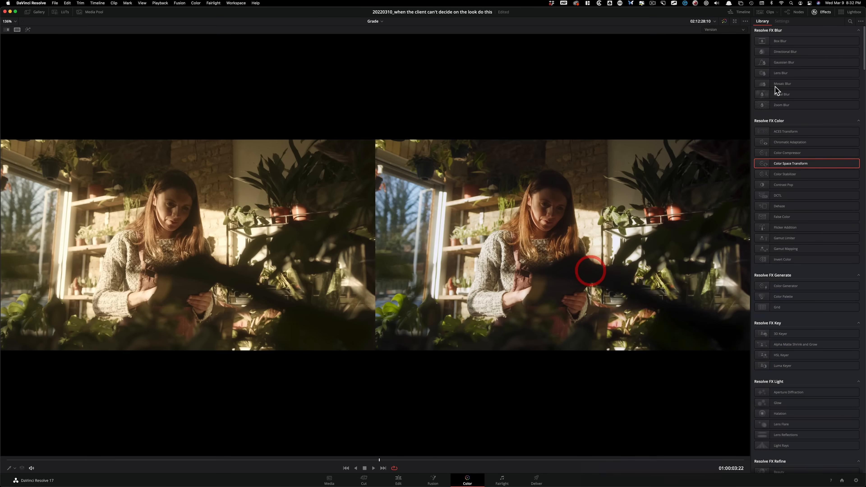
{"action": "left_click", "coordinate": [819, 13]}
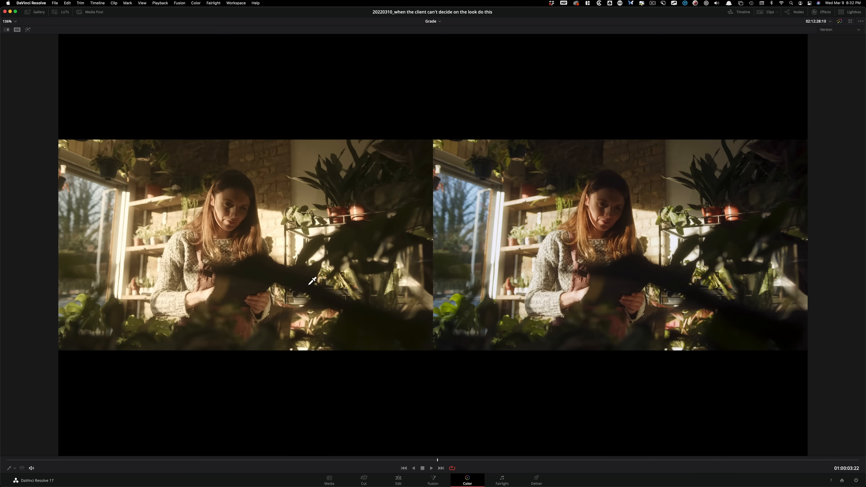
Step: Restore the full grading layout with Version 1 loaded, and recheck both versions with node 01 off and on
{"action": "key", "text": "shift+f"}
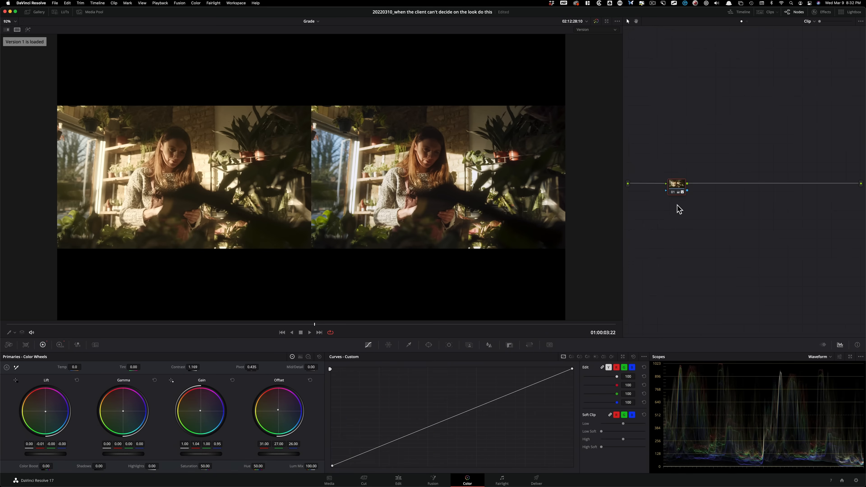
{"action": "key", "text": "super+d"}
{"action": "key", "text": "super+d"}
{"action": "key", "text": "shift+f"}
{"action": "key", "text": "shift+f"}
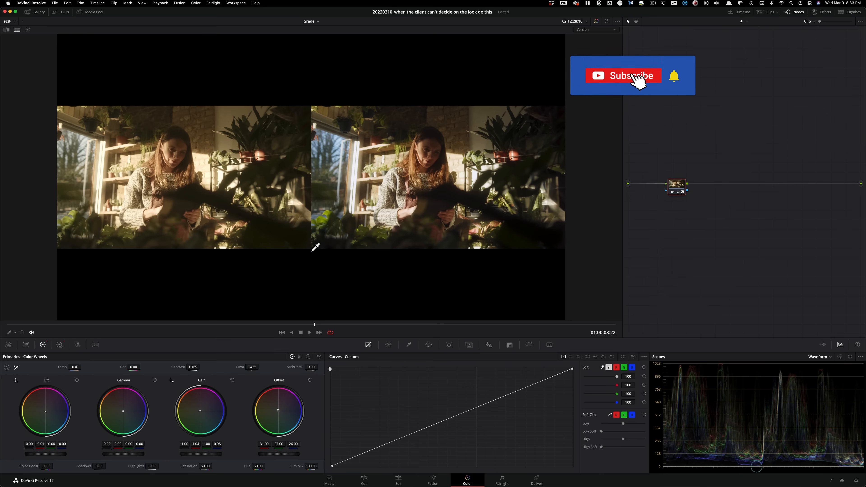
Step: Fine-tune Version 1's lift to -0.02 red, -0.01 green and -0.01 blue in single view, and compare it in the split screen
{"action": "key", "text": "alt+super+w"}
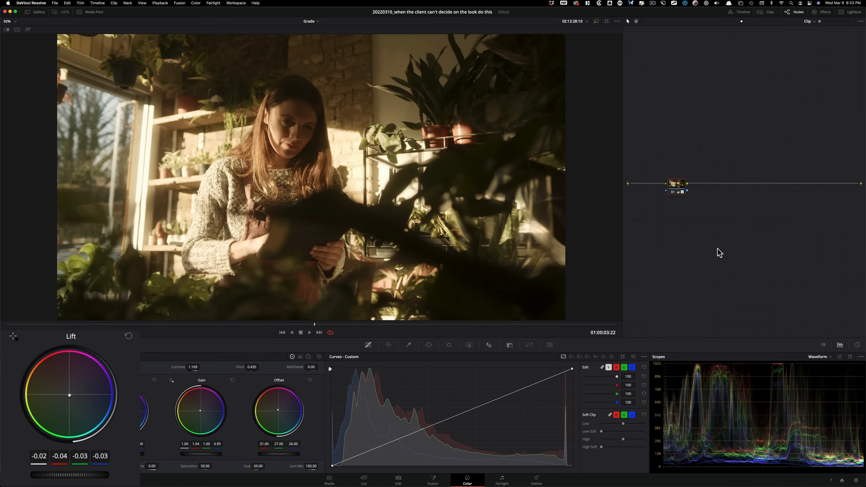
{"action": "key", "text": "alt+super+w"}
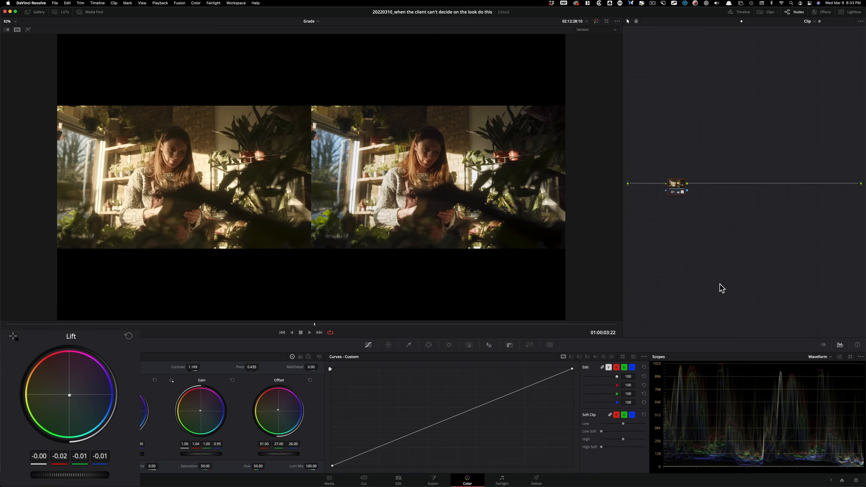
Step: Set the log shadow wheel to -0.03 red and -0.02 green for Version 1, checking against the floating scopes and the ungraded image
{"action": "key", "text": "alt+z"}
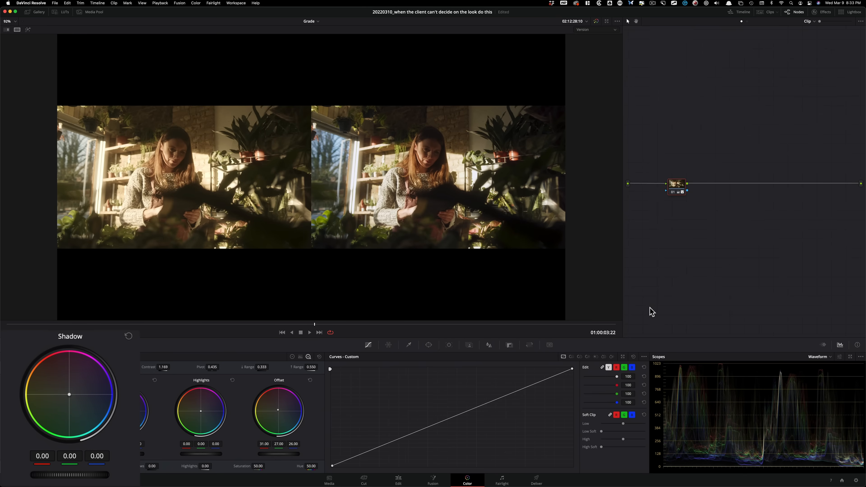
{"action": "key", "text": "super+alt+w"}
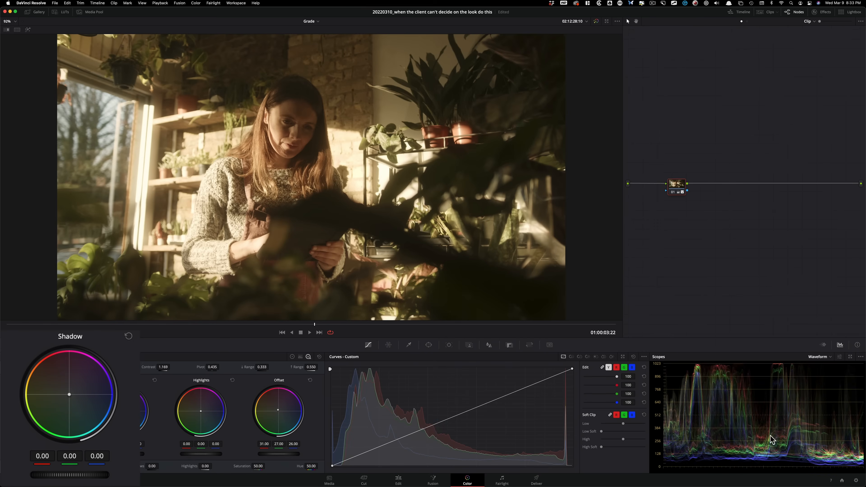
{"action": "left_click", "coordinate": [850, 356]}
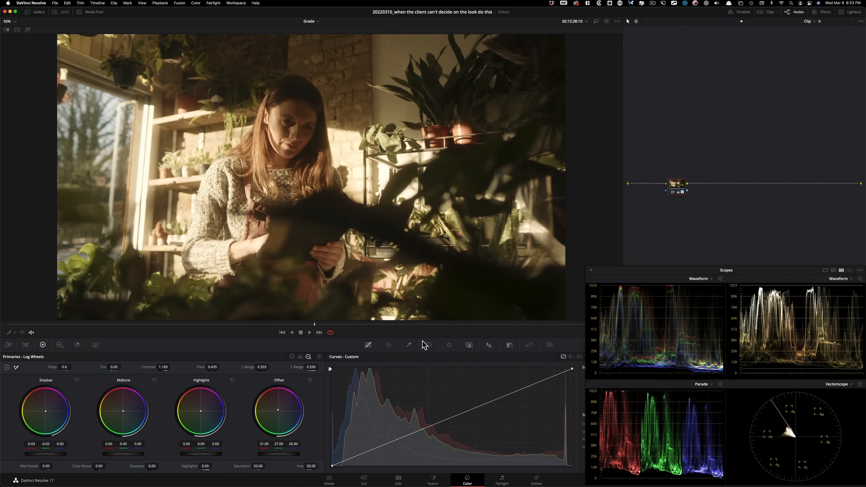
{"action": "key", "text": "super+d"}
{"action": "key", "text": "super+d"}
{"action": "key", "text": "super+d"}
{"action": "key", "text": "super+d"}
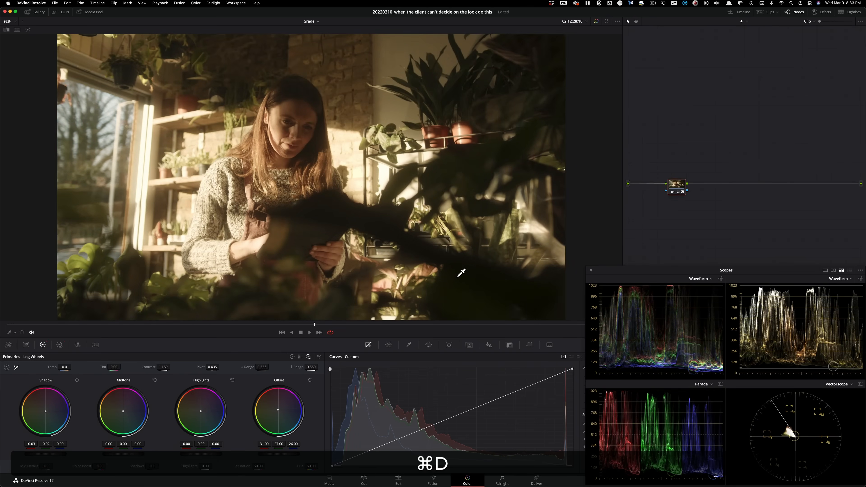
Step: Alternate between Version 1 and Version 3 to compare the adjusted warm look with the cooler look
{"action": "key", "text": "super+b"}
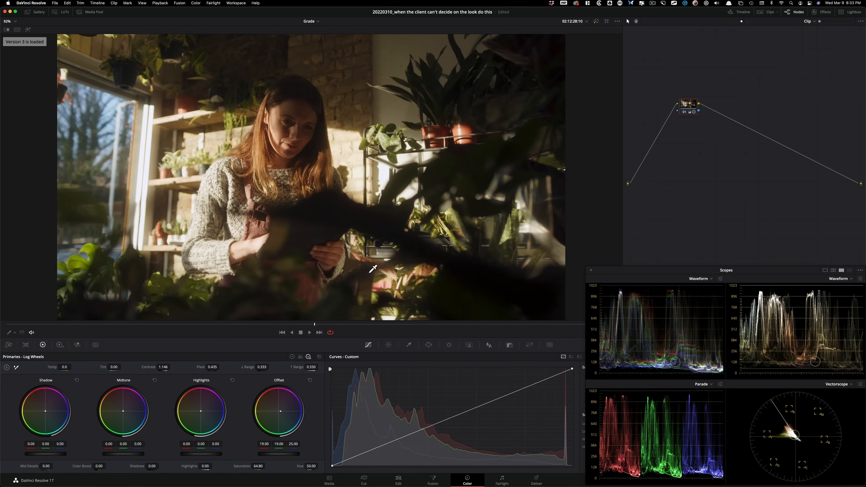
{"action": "key", "text": "super+b"}
{"action": "key", "text": "super+b"}
{"action": "key", "text": "super+b"}
{"action": "key", "text": "super+b"}
{"action": "key", "text": "super+b"}
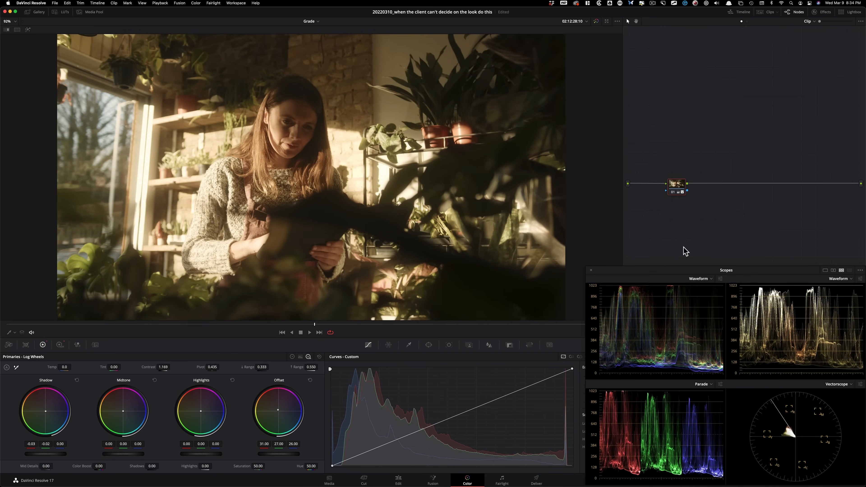
Step: Flip between the two grade versions again to judge the difference on the full image
{"action": "key", "text": "super+b"}
{"action": "key", "text": "super+b"}
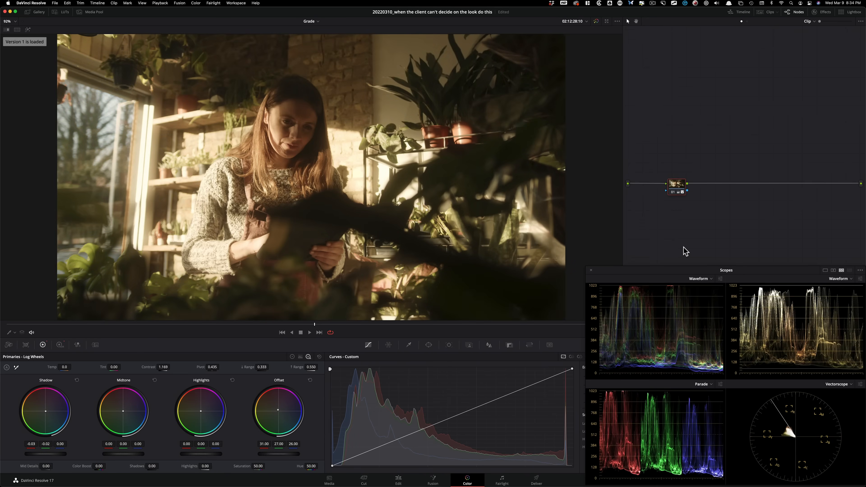
{"action": "key", "text": "super+b"}
{"action": "key", "text": "super+b"}
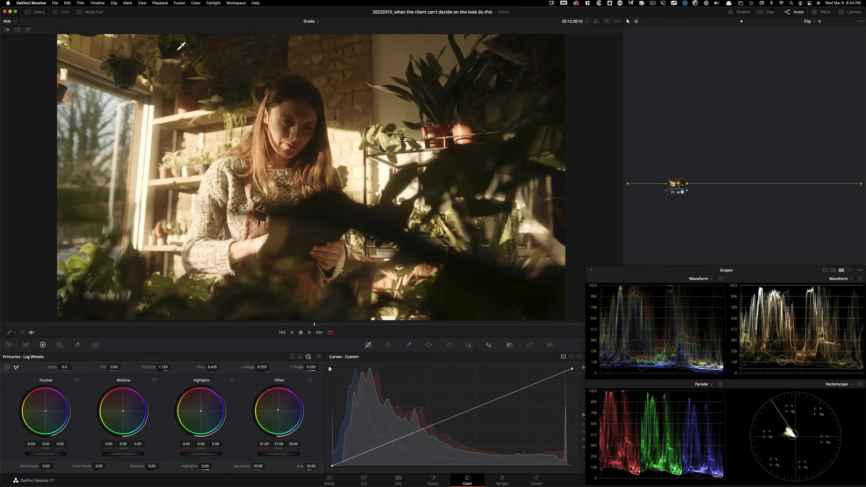
Step: Grab gallery stills of Version 1, Version 3 and the ungraded image after a grade reset, then reload Version 1
{"action": "left_click", "coordinate": [35, 13]}
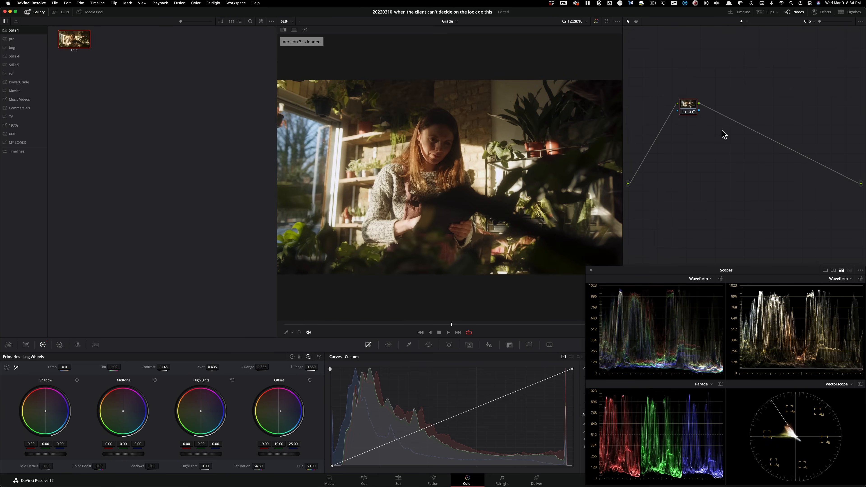
{"action": "key", "text": "alt+super+g"}
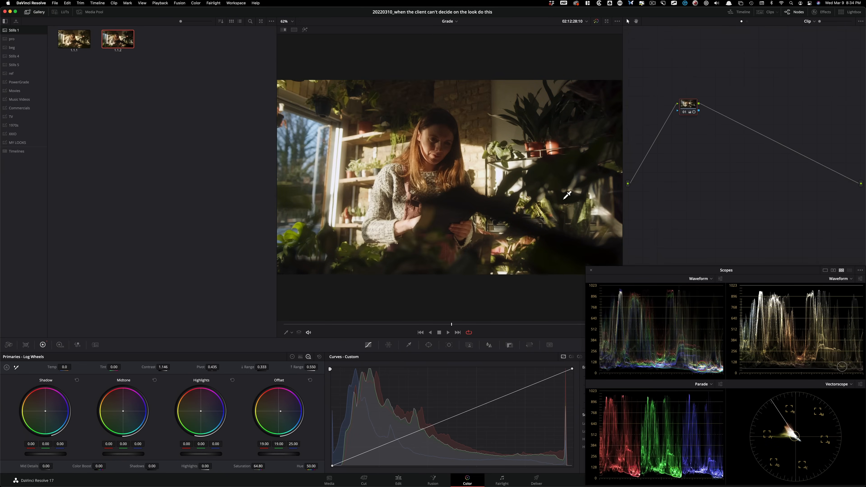
{"action": "key", "text": "super+Home"}
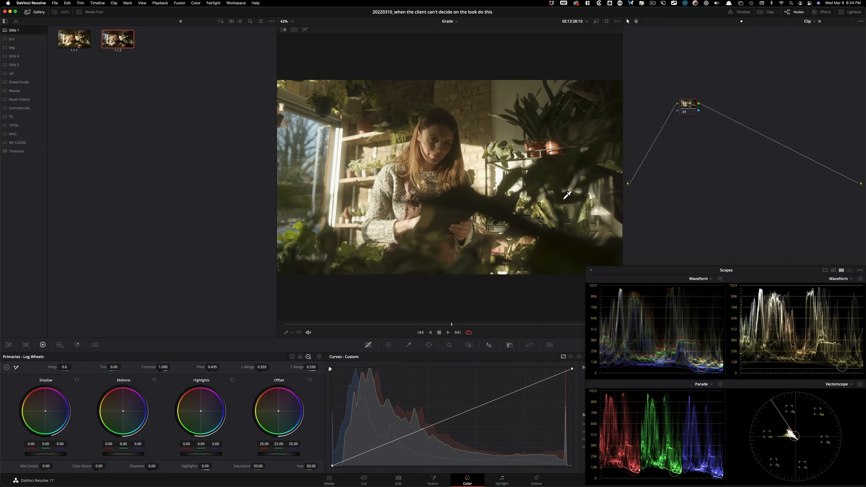
{"action": "key", "text": "alt+super+g"}
{"action": "key", "text": "super+n"}
Step: Select all three saved stills in the gallery, view the still options, and clear the selection
{"action": "left_click", "coordinate": [146, 86]}
{"action": "left_click", "coordinate": [70, 43]}
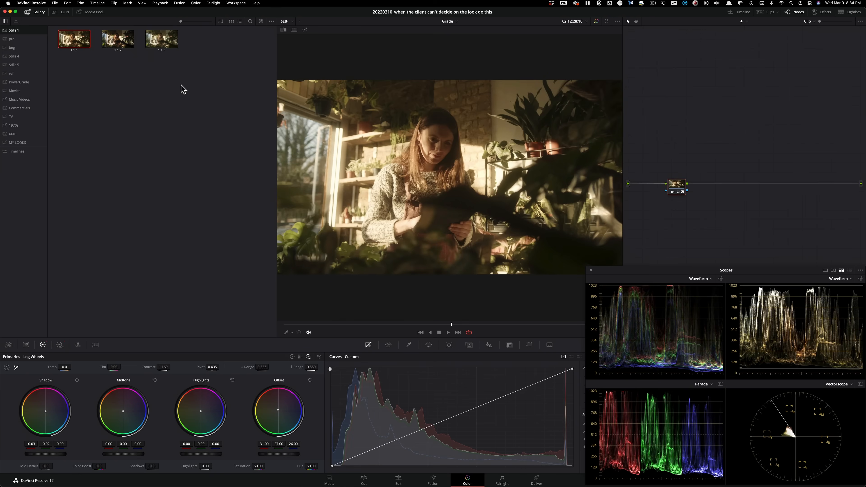
{"action": "left_click", "coordinate": [167, 42], "text": "shift"}
{"action": "right_click", "coordinate": [167, 40]}
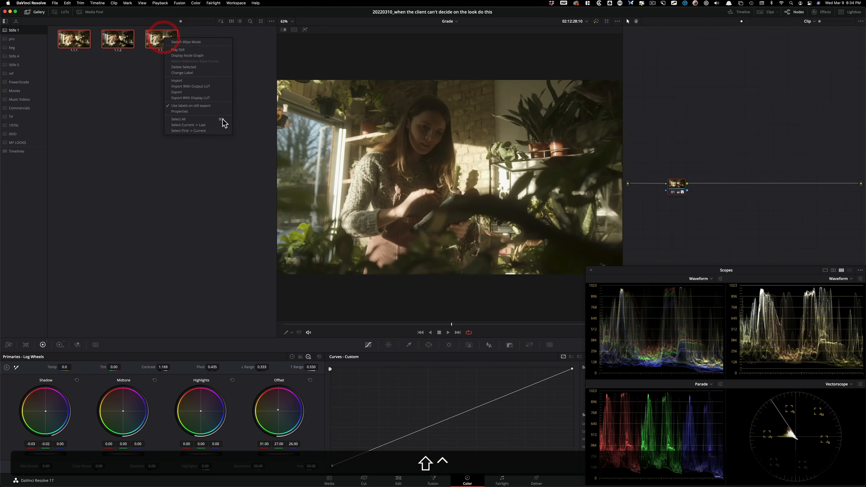
{"action": "left_click", "coordinate": [107, 94]}
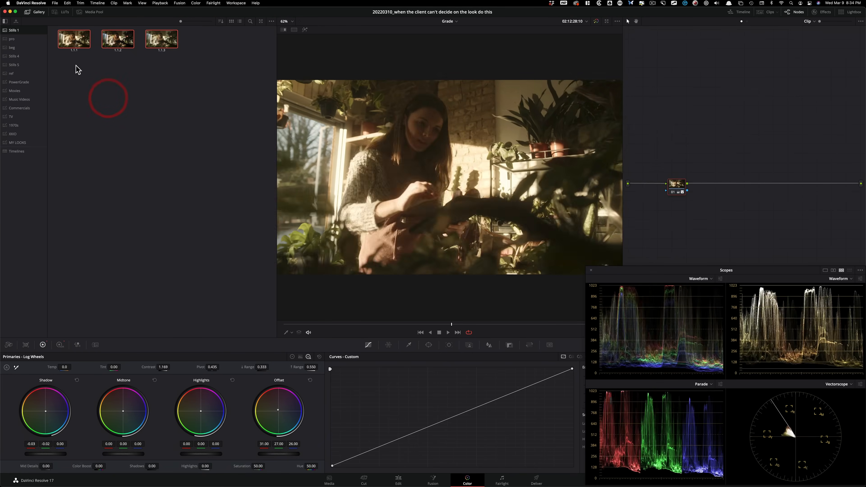
{"action": "left_click", "coordinate": [96, 85]}
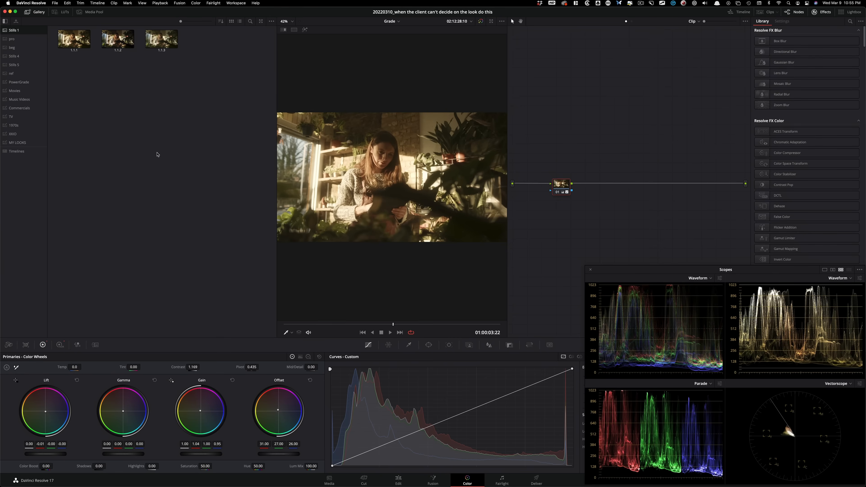
Step: Alternate between Version 1 and Version 3 with the gallery open, finishing on Version 1
{"action": "key", "text": "super+n"}
{"action": "key", "text": "super+b"}
{"action": "key", "text": "super+n"}
{"action": "key", "text": "super+b"}
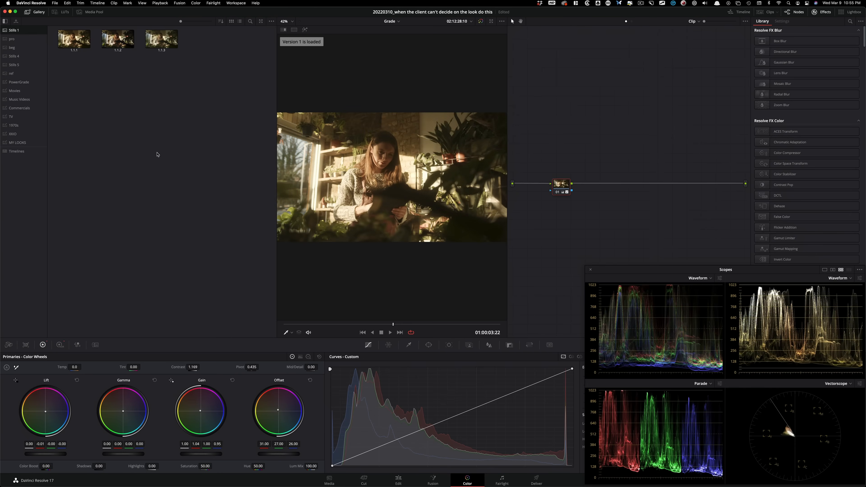
{"action": "key", "text": "super+n"}
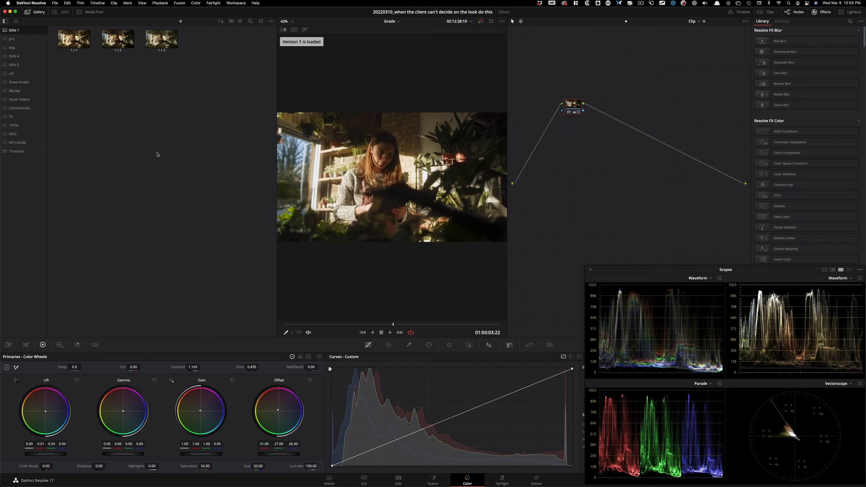
{"action": "key", "text": "super+b"}
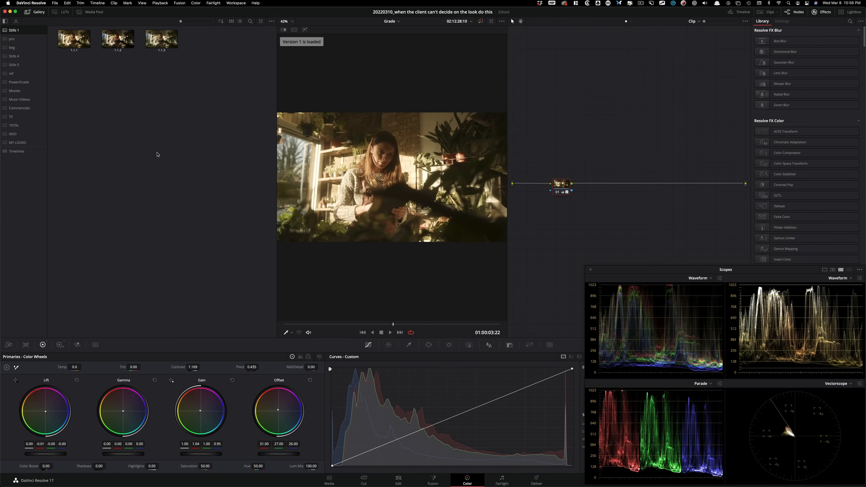
Step: Show both versions in the split screen without the active clip outline, and hide the gallery
{"action": "key", "text": "super+alt+w"}
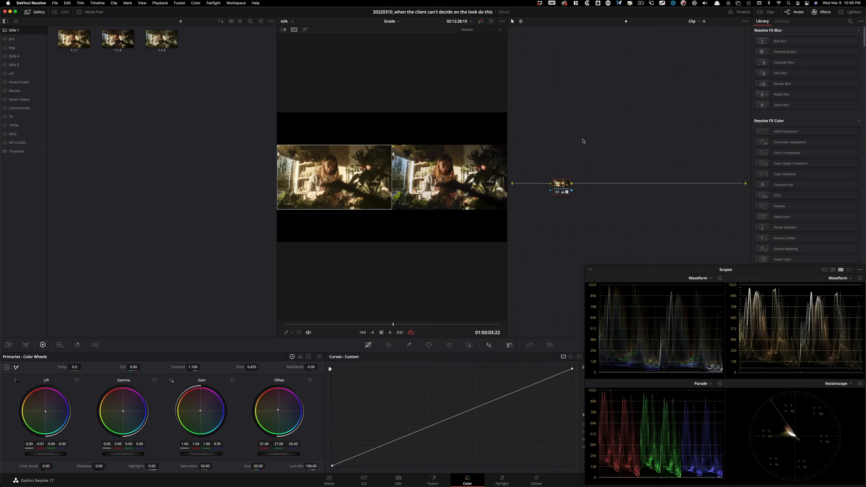
{"action": "right_click", "coordinate": [358, 186]}
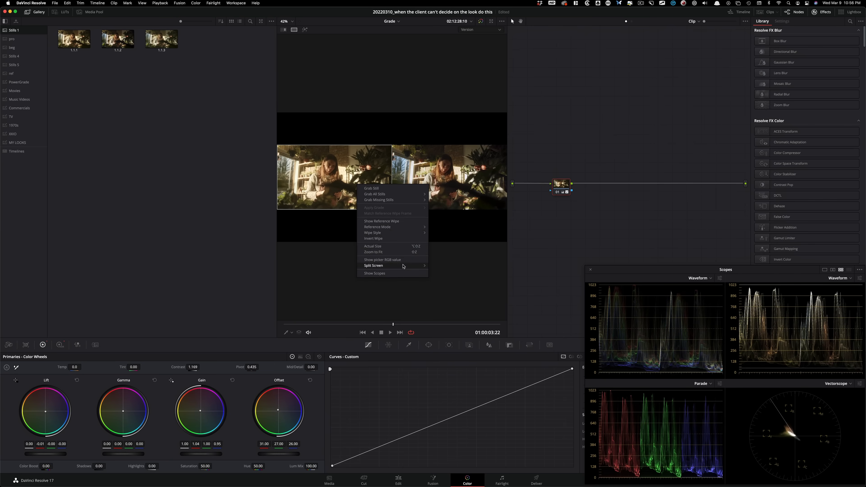
{"action": "mouse_move", "coordinate": [406, 266]}
{"action": "left_click", "coordinate": [458, 341]}
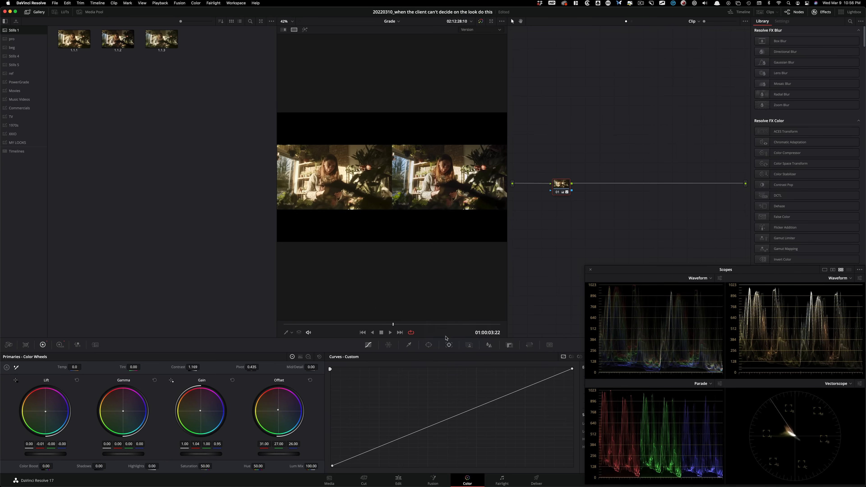
{"action": "left_click", "coordinate": [33, 12]}
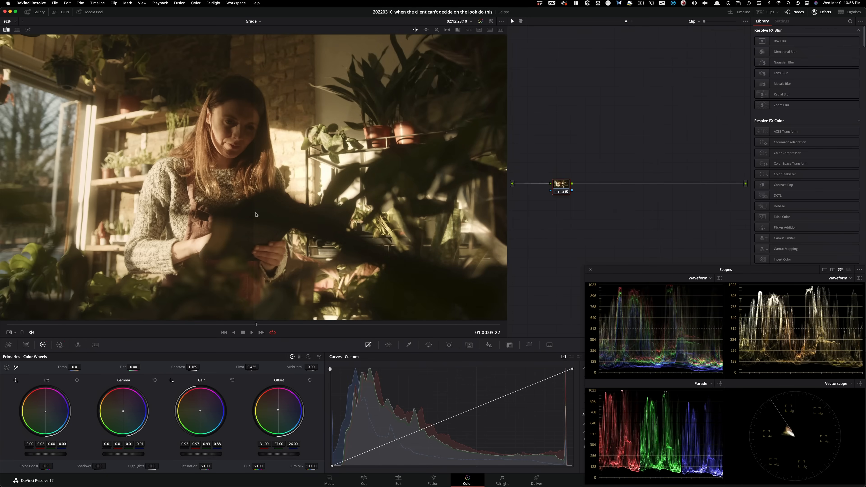
Step: Compare the darker Version 1 with its earlier still by switching the reference wipe off and on
{"action": "key", "text": "super+w"}
{"action": "left_click_drag", "start_coordinate": [498, 255], "coordinate": [488, 248]}
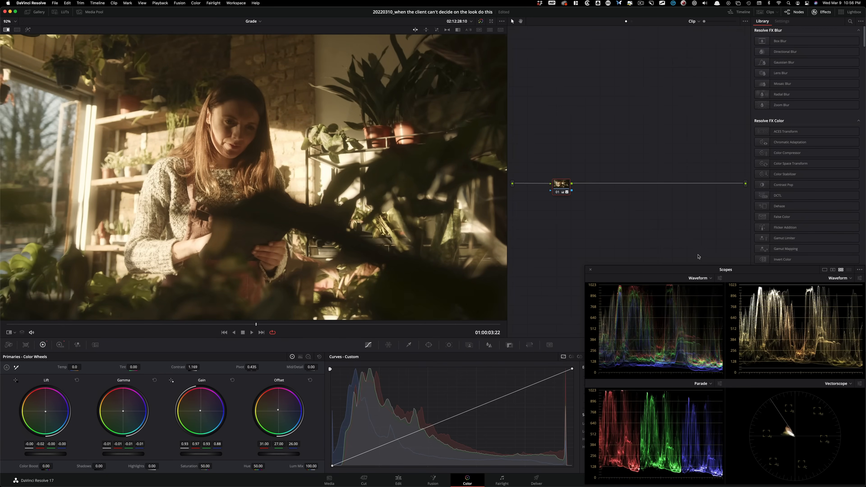
{"action": "key", "text": "super+w"}
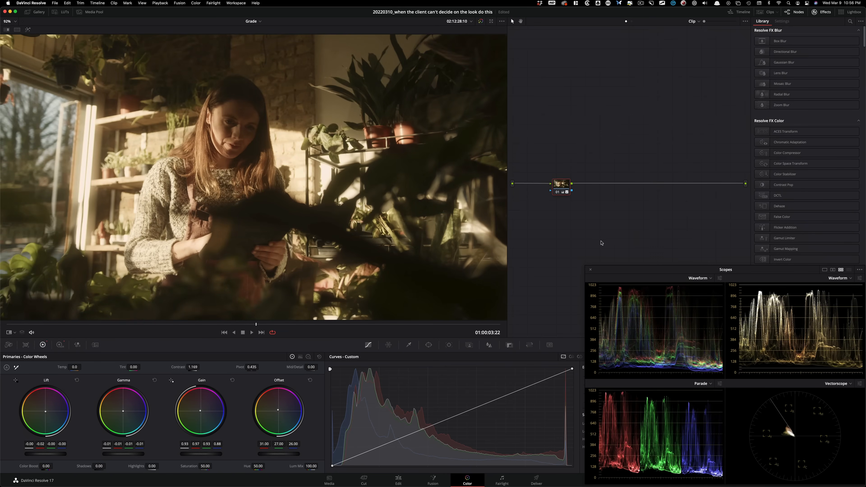
Step: Alternate between the darkened Version 1 and Version 3, checking the image and scopes
{"action": "key", "text": "super+b"}
{"action": "key", "text": "super+n"}
{"action": "key", "text": "super+b"}
{"action": "key", "text": "super+n"}
{"action": "key", "text": "super+b"}
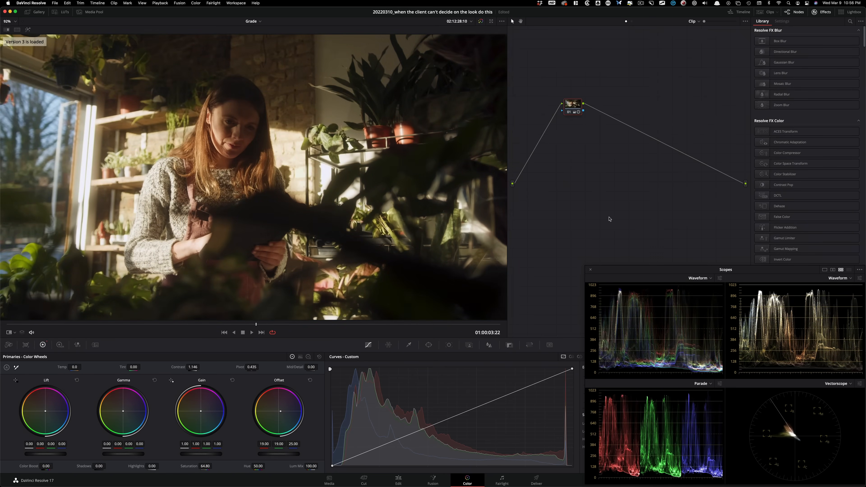
{"action": "key", "text": "super+n"}
{"action": "key", "text": "super+b"}
{"action": "key", "text": "super+n"}
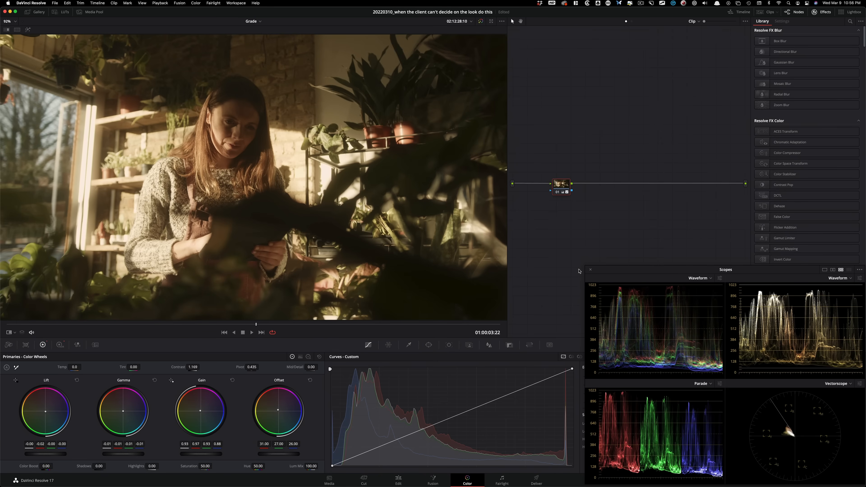
{"action": "key", "text": "super+b"}
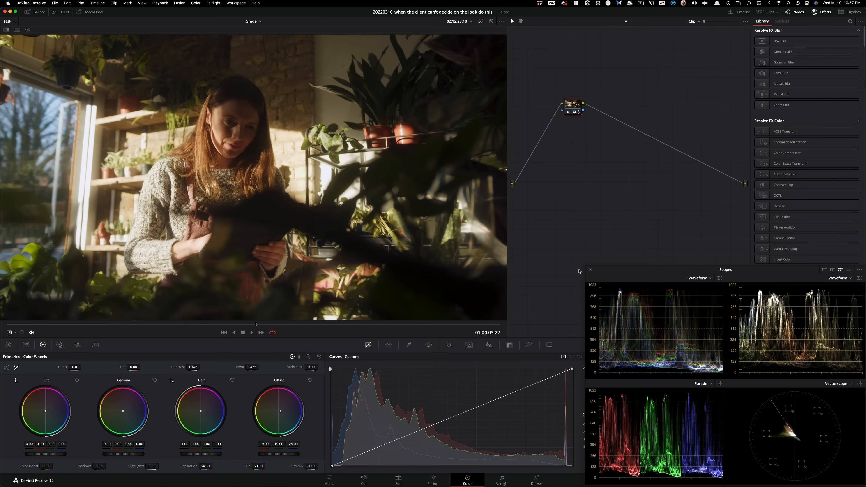
{"action": "key", "text": "super+b"}
{"action": "key", "text": "super+b"}
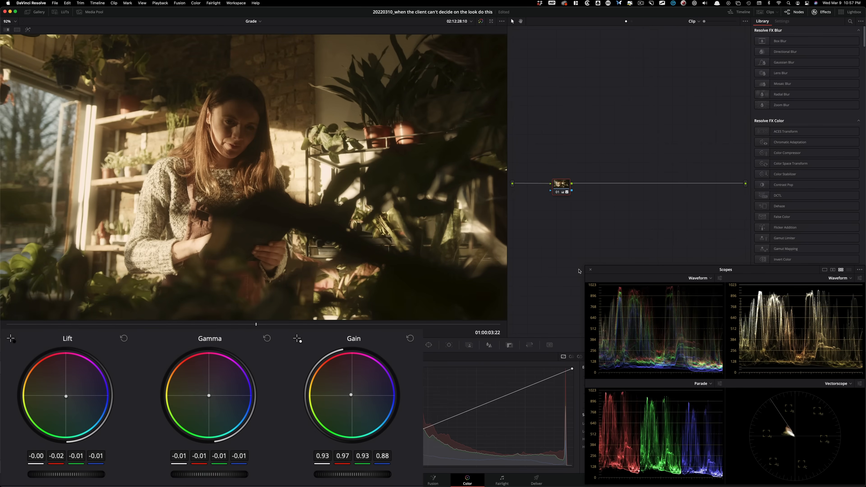
Step: Toggle the reference wipe repeatedly to compare Version 1's lowered lift, gamma and gain with the earlier still
{"action": "key", "text": "ctrl+w"}
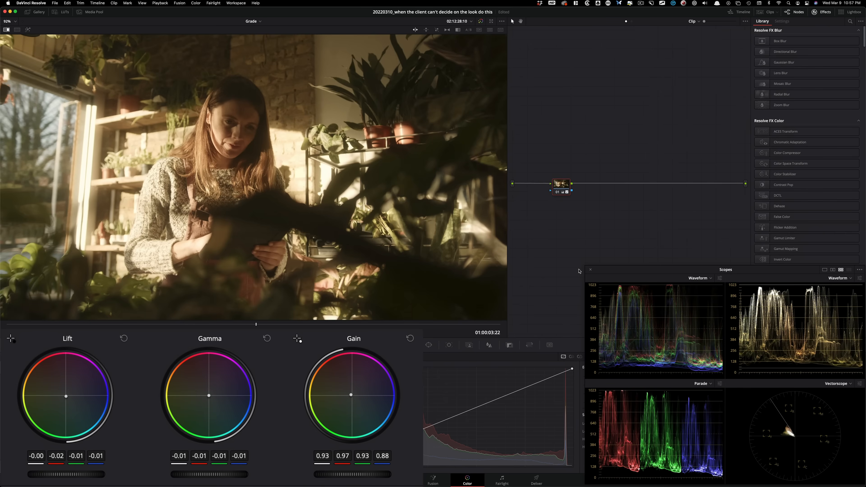
{"action": "key", "text": "super+w"}
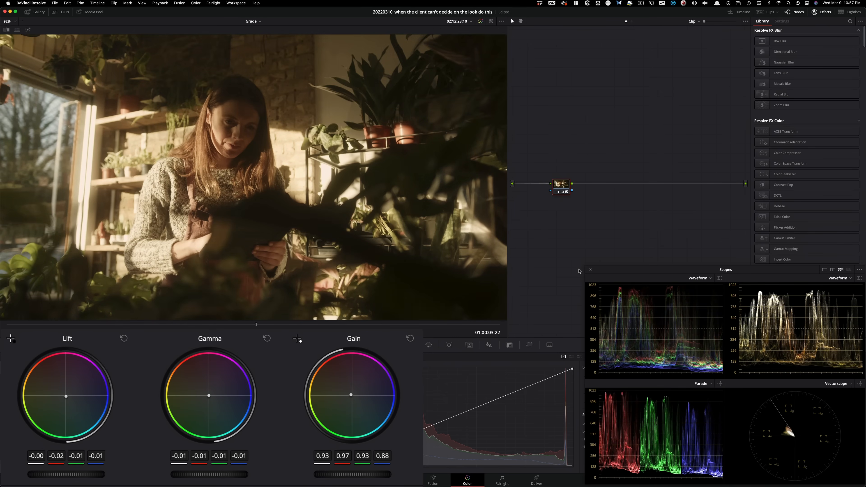
{"action": "key", "text": "super+w"}
{"action": "key", "text": "super+w"}
{"action": "key", "text": "super+w"}
{"action": "key", "text": "super+w"}
{"action": "key", "text": "super+w"}
{"action": "key", "text": "super+w"}
{"action": "key", "text": "super+w"}
{"action": "key", "text": "super+w"}
{"action": "key", "text": "super+w"}
{"action": "key", "text": "super+w"}
{"action": "key", "text": "super+w"}
{"action": "key", "text": "super+w"}
Step: Cycle through the versions to compare the Lift, Gamma and Gain wheel settings of Version 1 and Version 3
{"action": "key", "text": "super+n"}
{"action": "key", "text": "super+n"}
{"action": "key", "text": "super+n"}
{"action": "key", "text": "super+n"}
{"action": "key", "text": "super+n"}
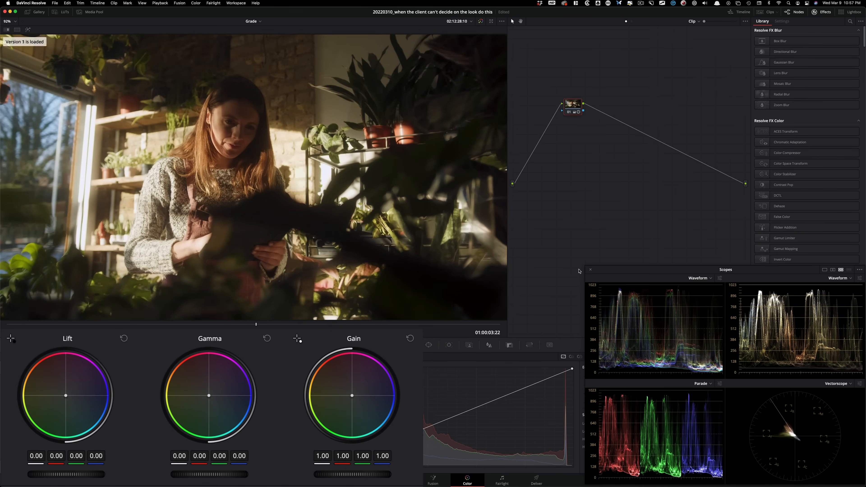
{"action": "key", "text": "super+n"}
{"action": "key", "text": "super+n"}
{"action": "key", "text": "super+n"}
{"action": "key", "text": "super+n"}
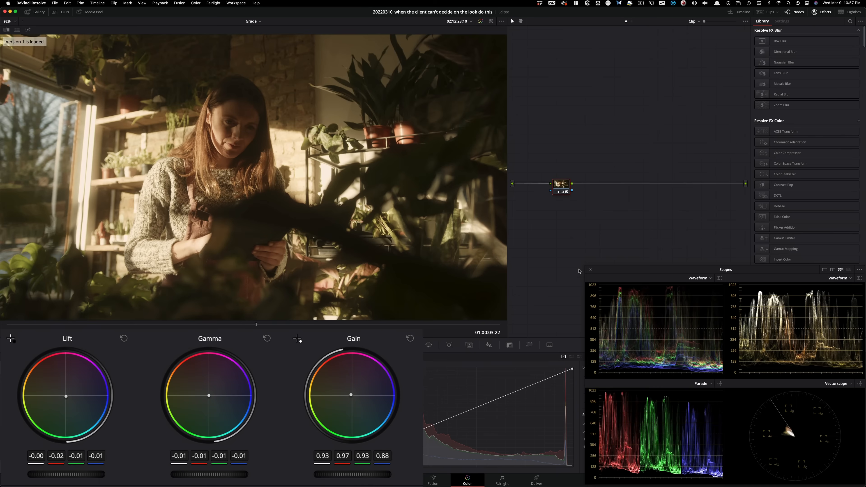
{"action": "key", "text": "super+n"}
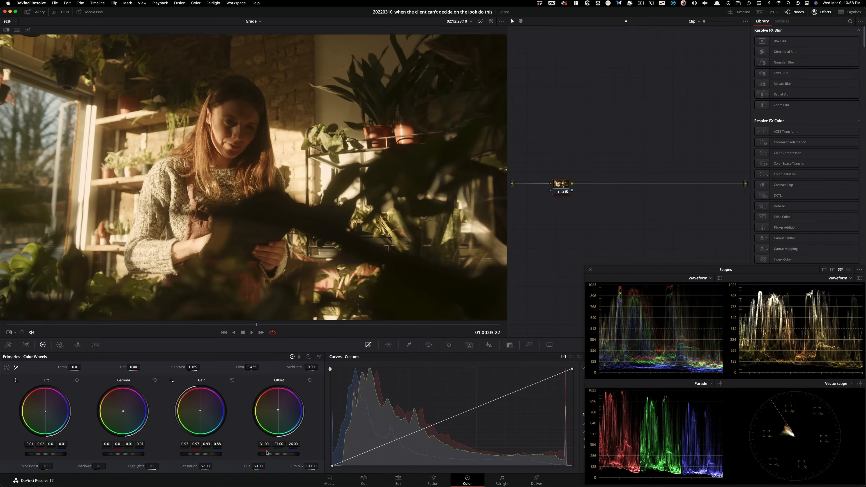
Step: Check the more saturated Version 1 against Version 3 and against the earlier still in the reference wipe
{"action": "key", "text": "super+n"}
{"action": "key", "text": "super+b"}
{"action": "key", "text": "super+n"}
{"action": "key", "text": "super+b"}
{"action": "key", "text": "super+w"}
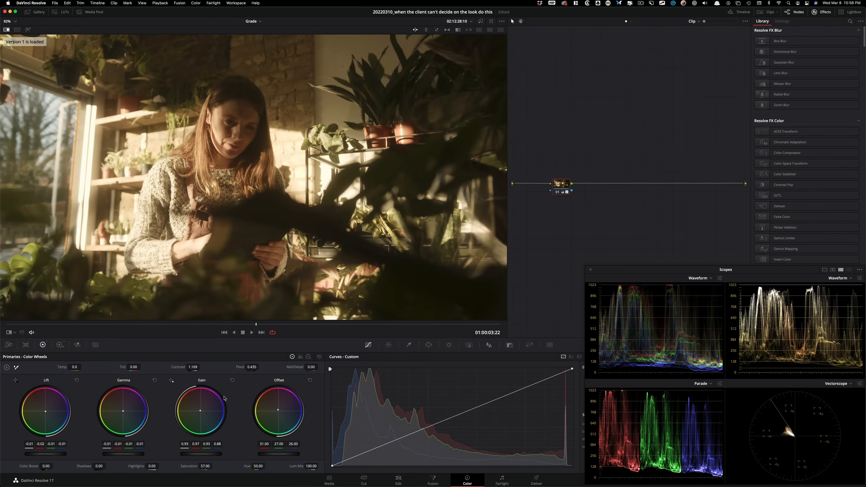
{"action": "key", "text": "super+w"}
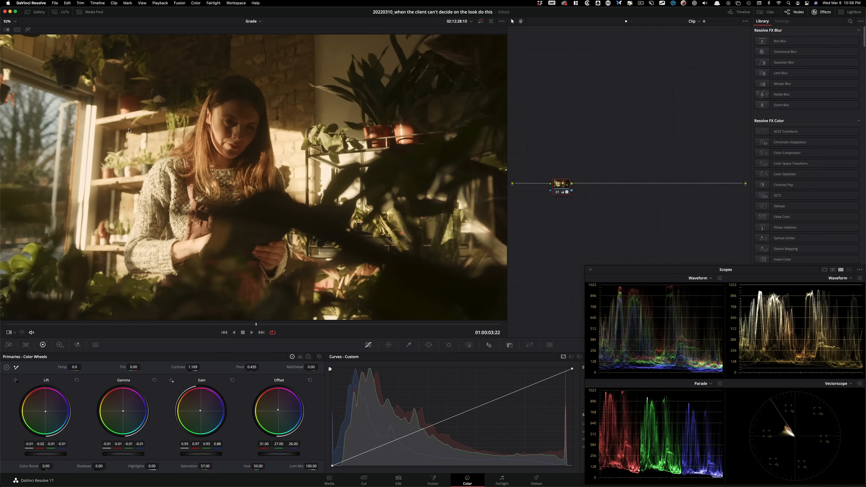
{"action": "key", "text": "super+w"}
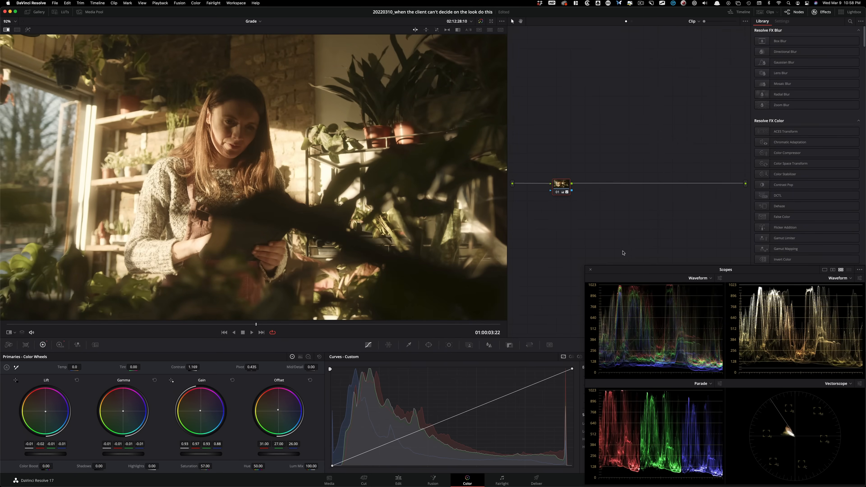
{"action": "key", "text": "super+w"}
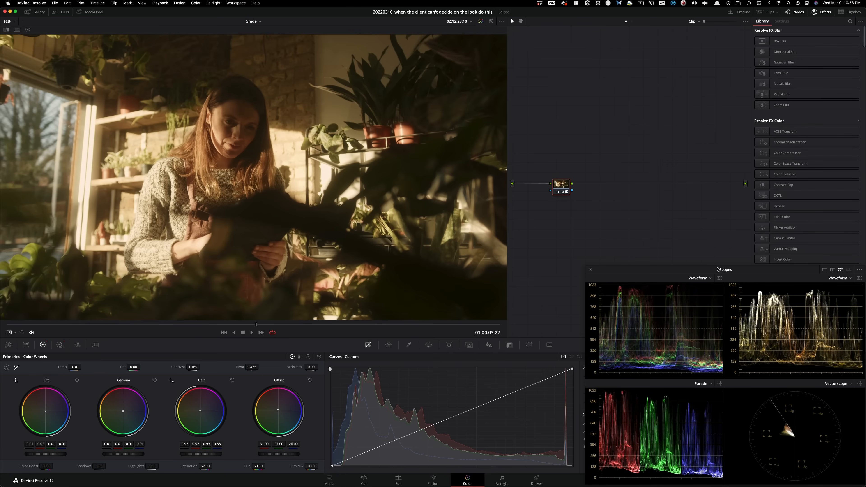
Step: Switch back and forth between the more saturated Version 1 and the cooler Version 3
{"action": "key", "text": "super+n"}
{"action": "key", "text": "super+b"}
{"action": "key", "text": "super+n"}
{"action": "key", "text": "super+b"}
{"action": "key", "text": "super+n"}
{"action": "key", "text": "super+b"}
Step: Flip the reference wipe on and off to compare the refined Version 1 with the earlier warm still
{"action": "key", "text": "super+w"}
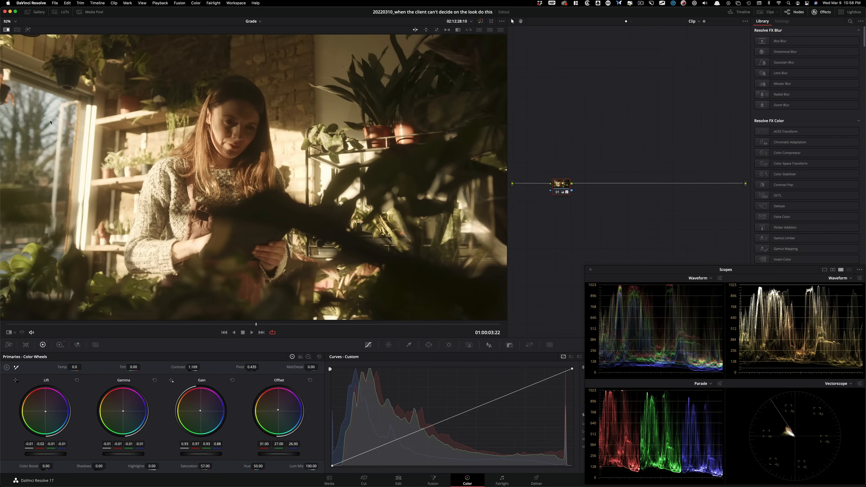
{"action": "key", "text": "super+w"}
{"action": "key", "text": "super+w"}
{"action": "key", "text": "super+w"}
{"action": "key", "text": "super+w"}
{"action": "key", "text": "super+w"}
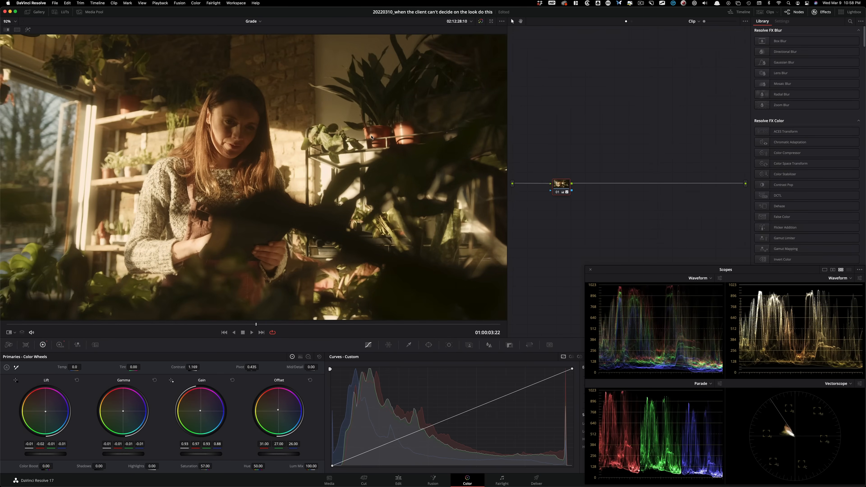
{"action": "key", "text": "super+w"}
{"action": "key", "text": "super+w"}
{"action": "key", "text": "super+w"}
{"action": "key", "text": "super+w"}
Step: View both versions side by side in the enlarged split-screen viewer, then restore the normal single view
{"action": "key", "text": "alt+super+w"}
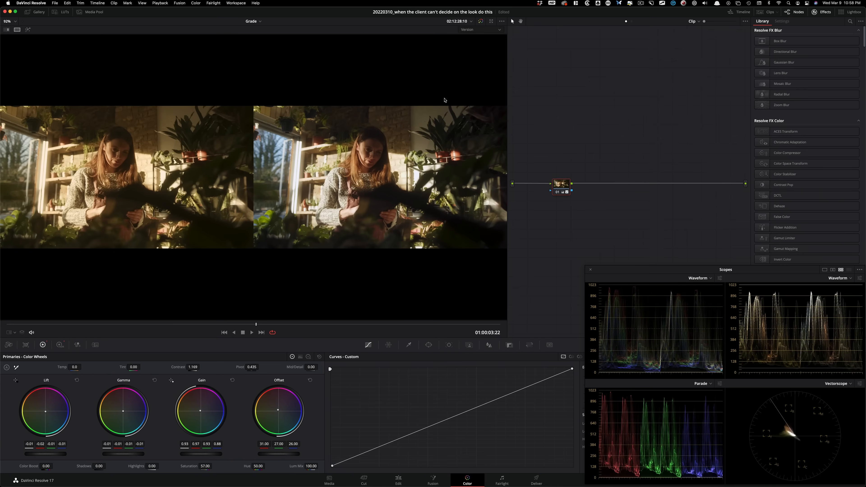
{"action": "key", "text": "alt+f"}
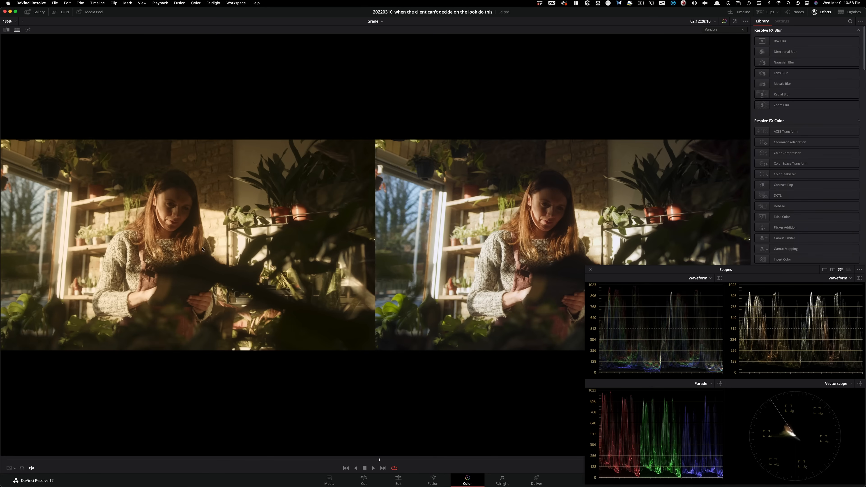
{"action": "key", "text": "alt+f"}
{"action": "key", "text": "alt+super+w"}
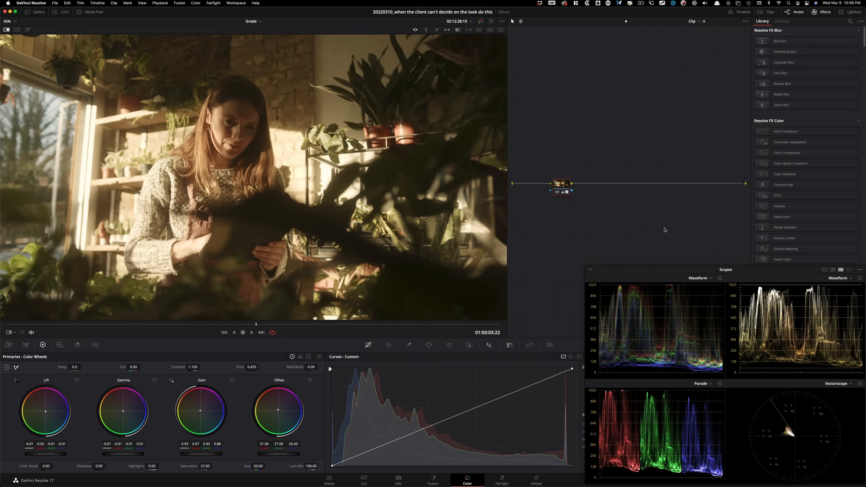